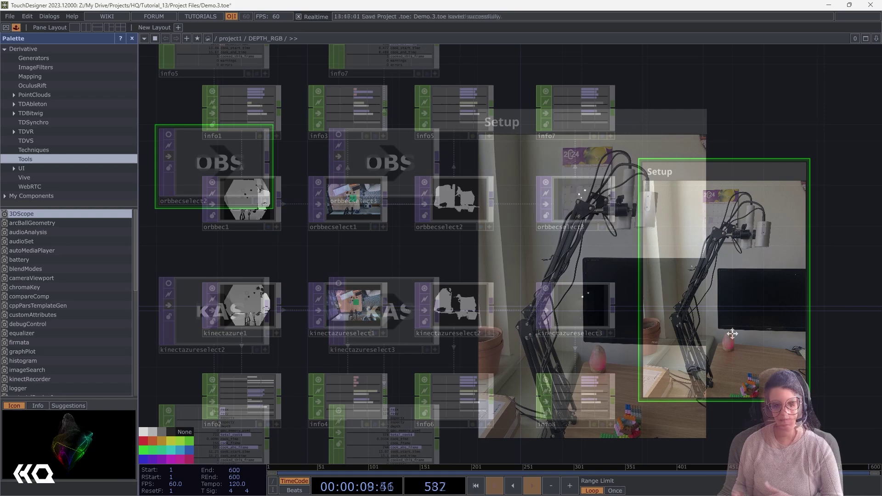
Step: Examine the Setup photo of the mounted depth cameras beside the sensor network
scroll(640, 297, up, 2)
scroll(640, 297, up, 1)
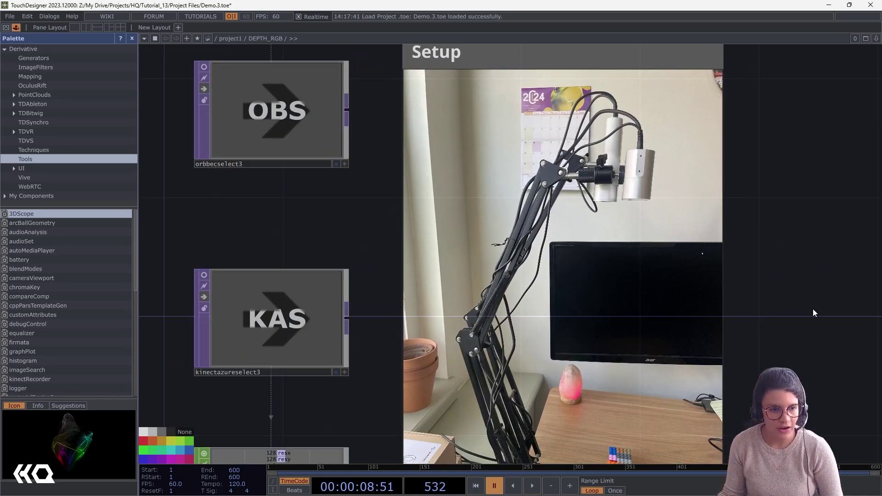
drag(813, 309, 818, 268)
scroll(818, 268, down, 3)
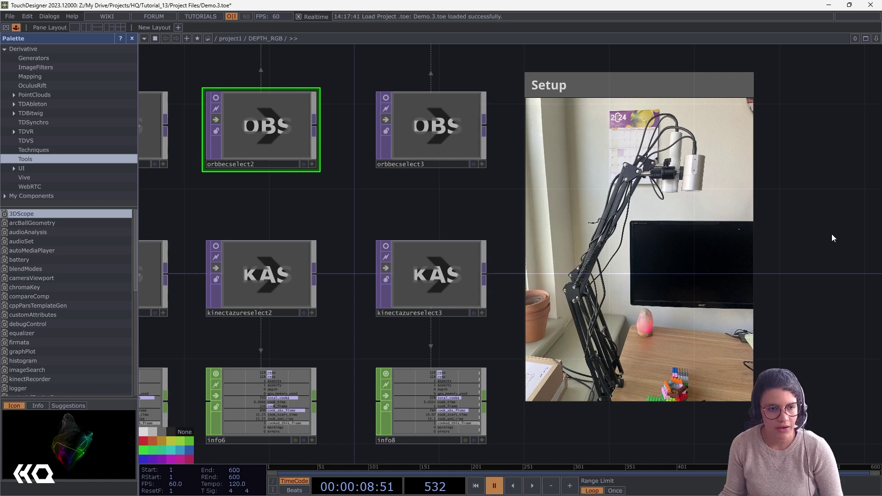
drag(832, 236, 822, 236)
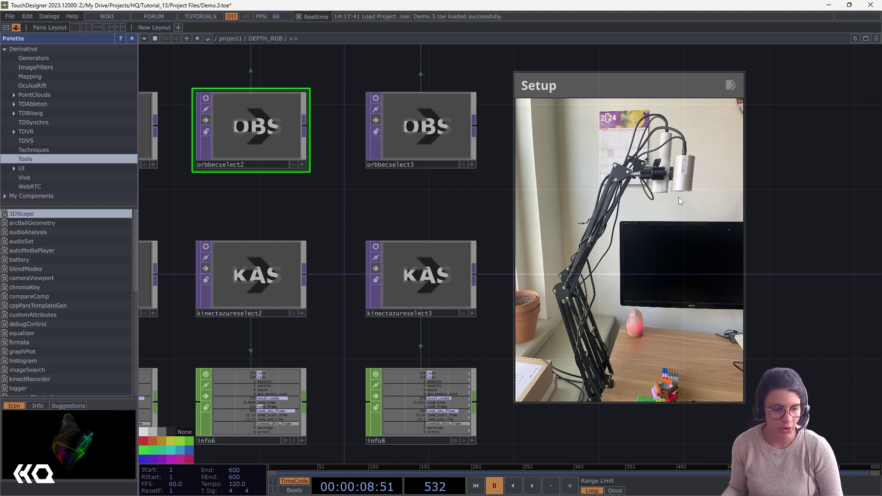
scroll(563, 322, down, 2)
scroll(564, 322, down, 1)
Step: Bring the full sensor network into view and start timeline playback
drag(218, 276, 415, 253)
drag(192, 245, 225, 289)
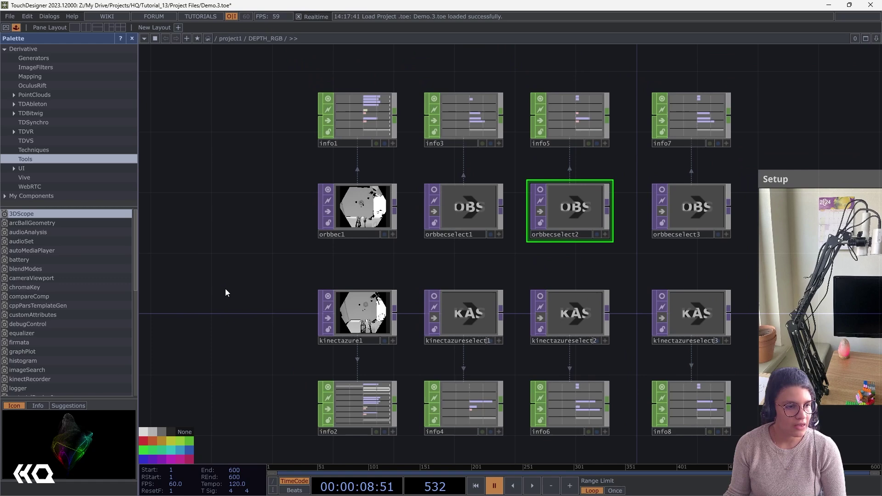
click(533, 486)
Step: Compare the live depth images of orbbec1 and kinectazure1 up close, temporarily moving kinectazure1 nearer to orbbec1
scroll(334, 263, up, 2)
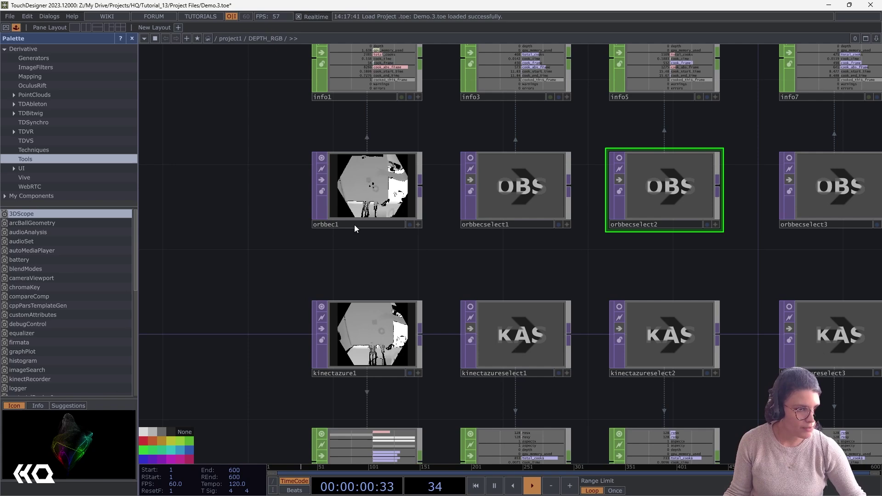
scroll(373, 191, up, 3)
scroll(374, 191, up, 3)
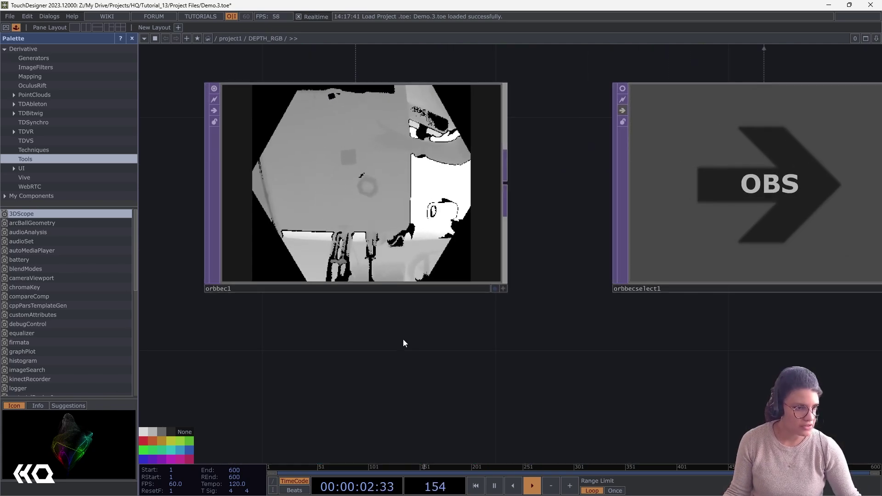
scroll(403, 339, down, 2)
drag(404, 343, 411, 312)
scroll(410, 309, down, 3)
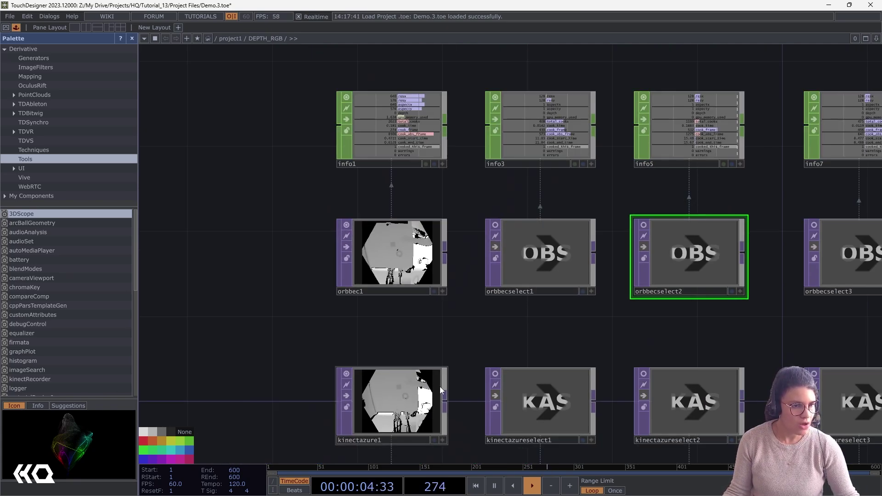
drag(424, 397, 424, 375)
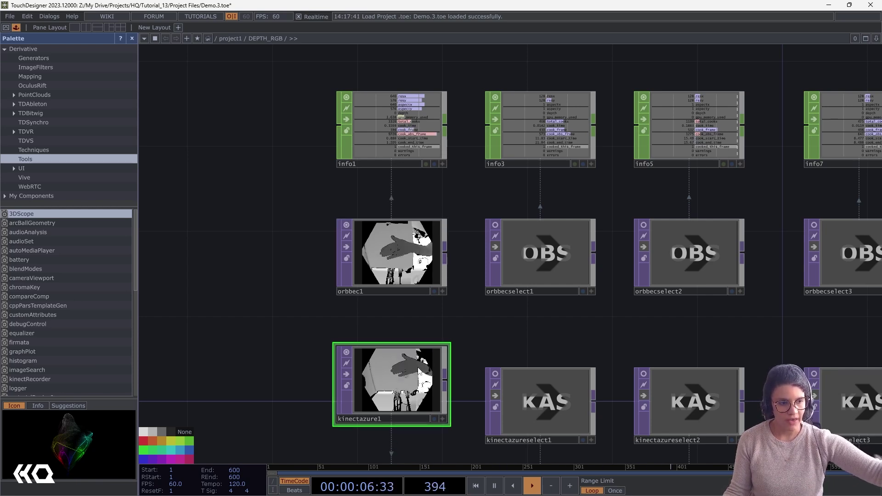
drag(417, 357, 417, 379)
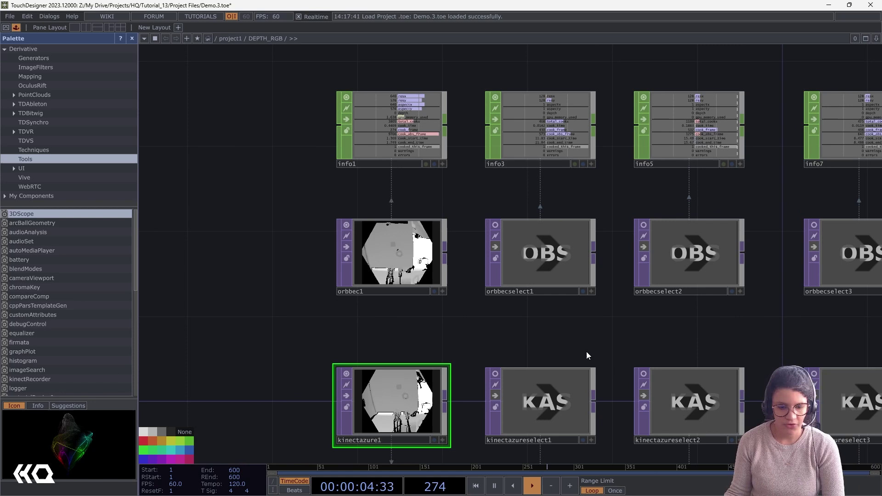
Step: Compare the parameters of kinectazure1 and orbbec1, including the Hardware Type options of kinectazure1
key(p)
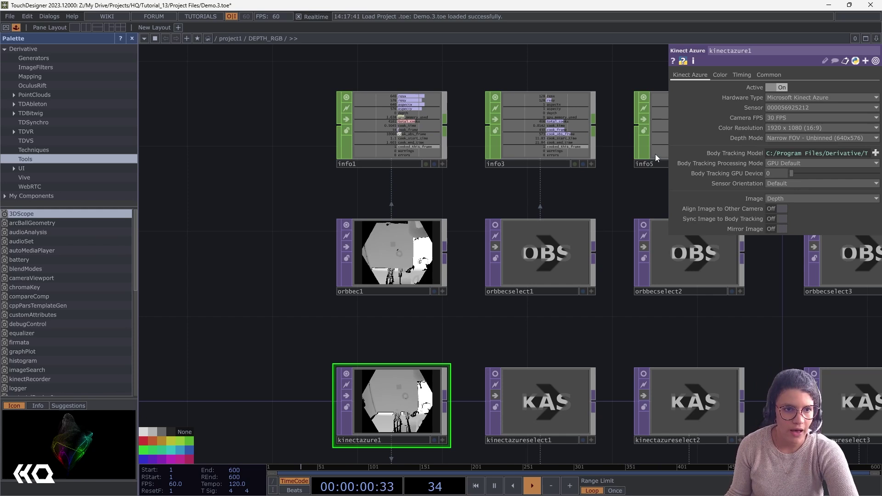
click(407, 254)
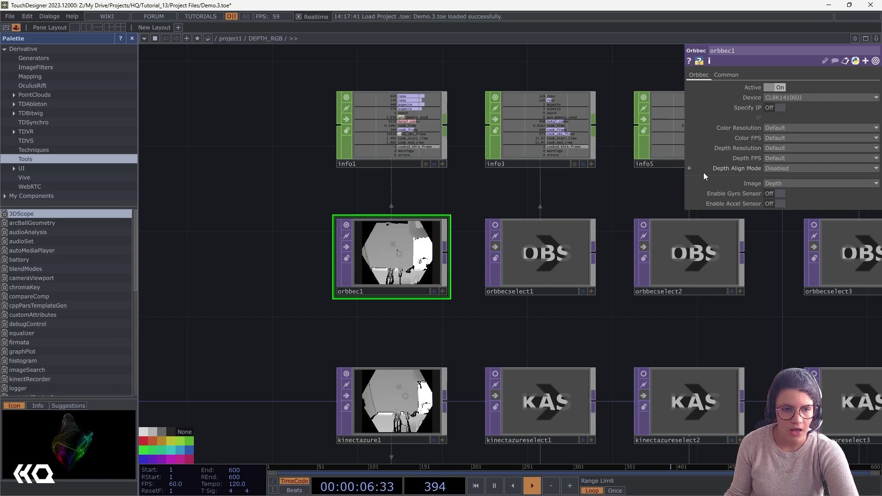
click(401, 404)
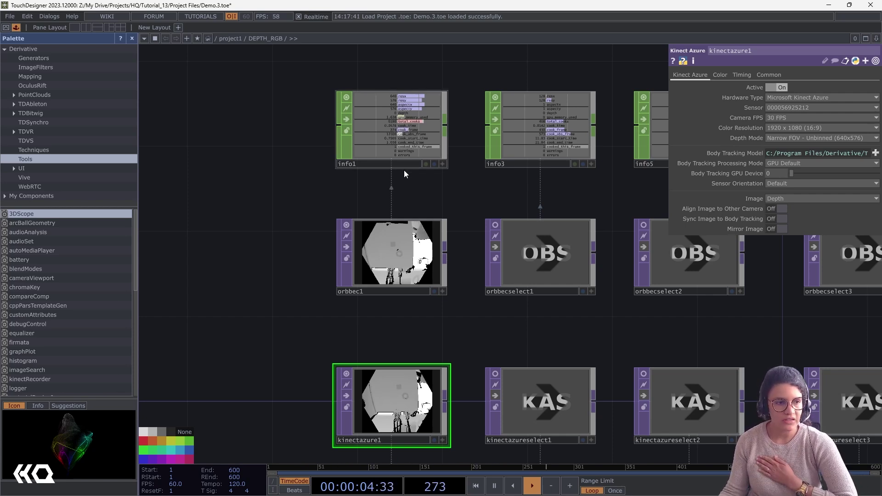
click(391, 274)
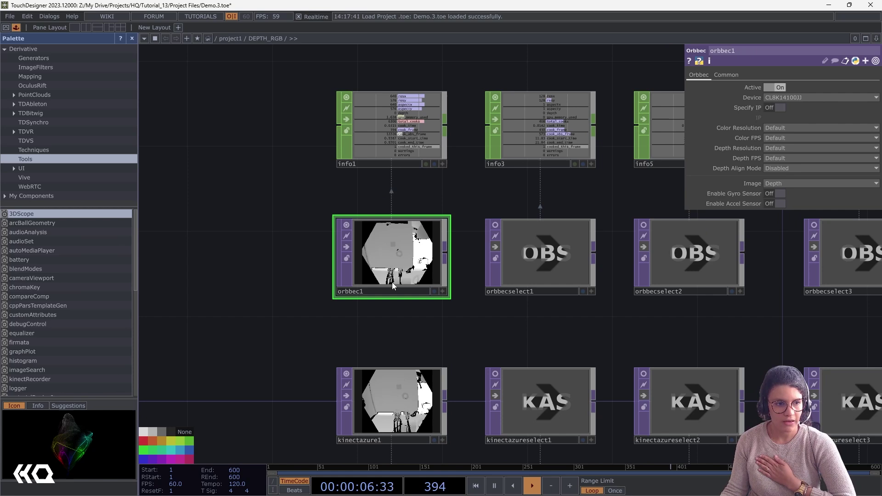
click(405, 391)
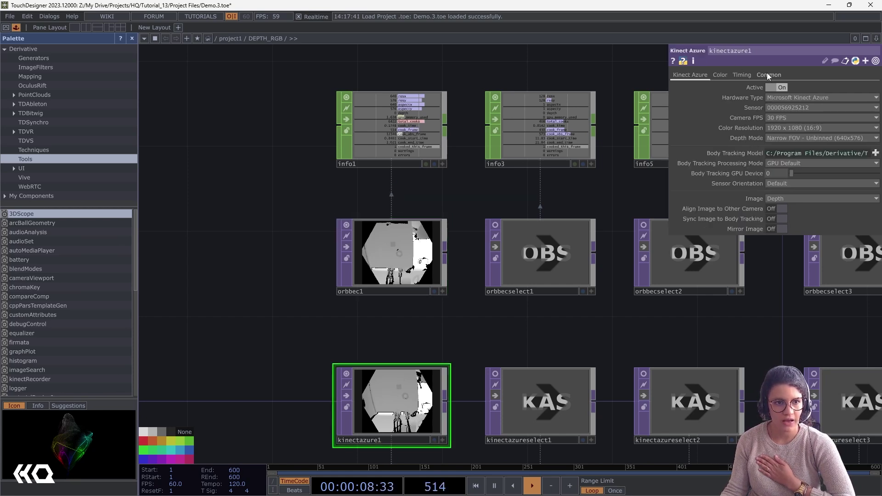
click(846, 98)
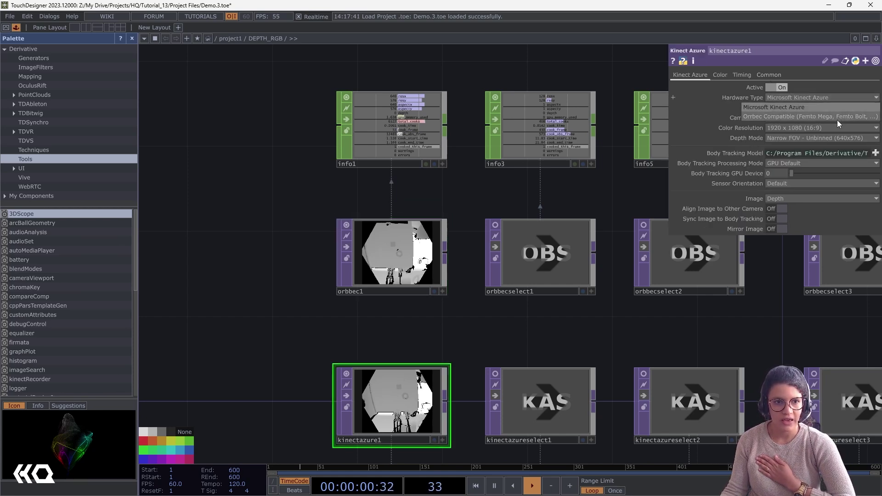
click(745, 327)
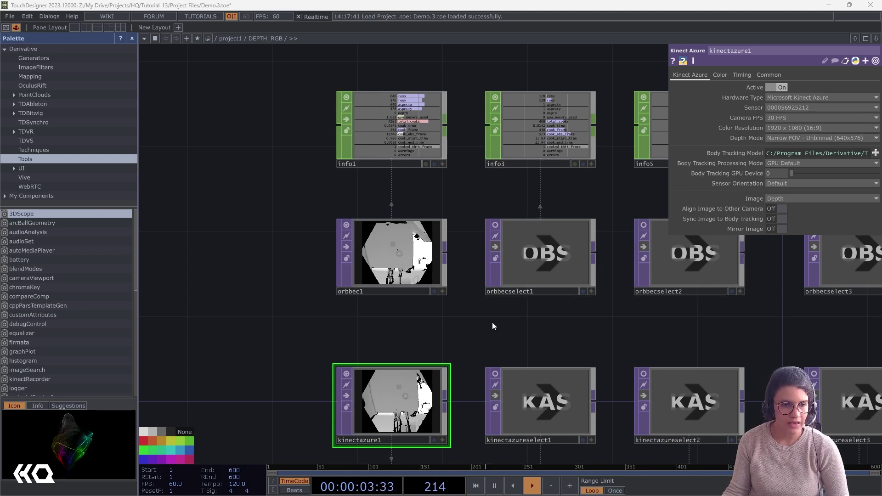
Step: Review the orbbec1 and kinectazure1 parameters again and examine the Depth Align Mode options of orbbec1
click(388, 257)
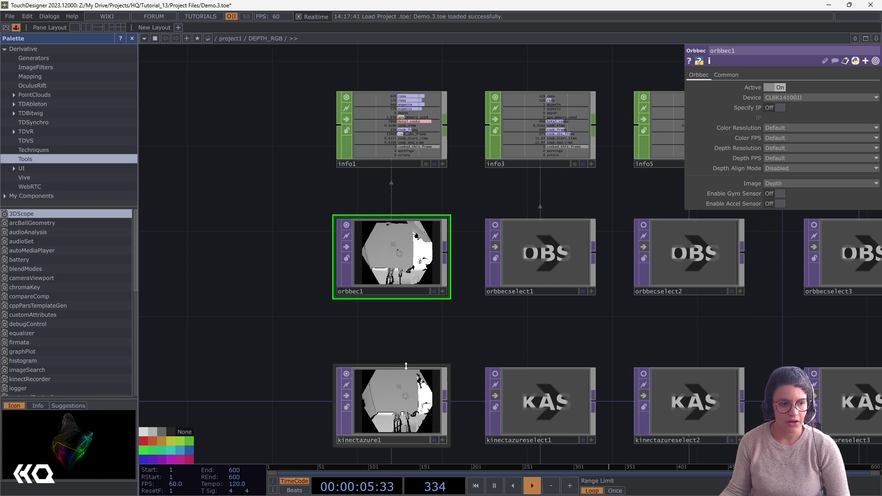
click(421, 396)
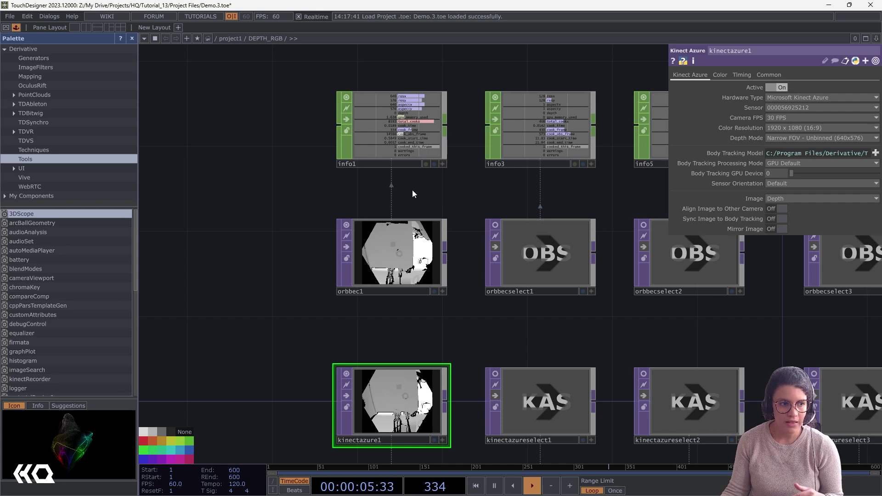
click(404, 268)
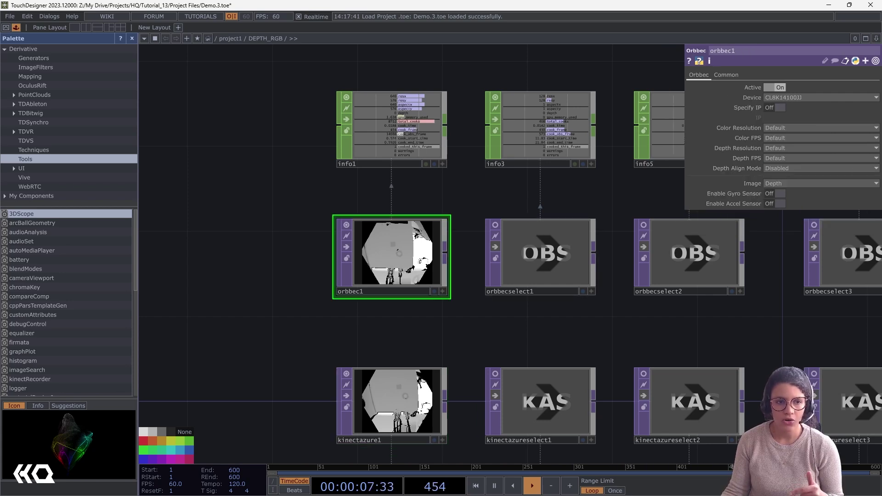
click(854, 169)
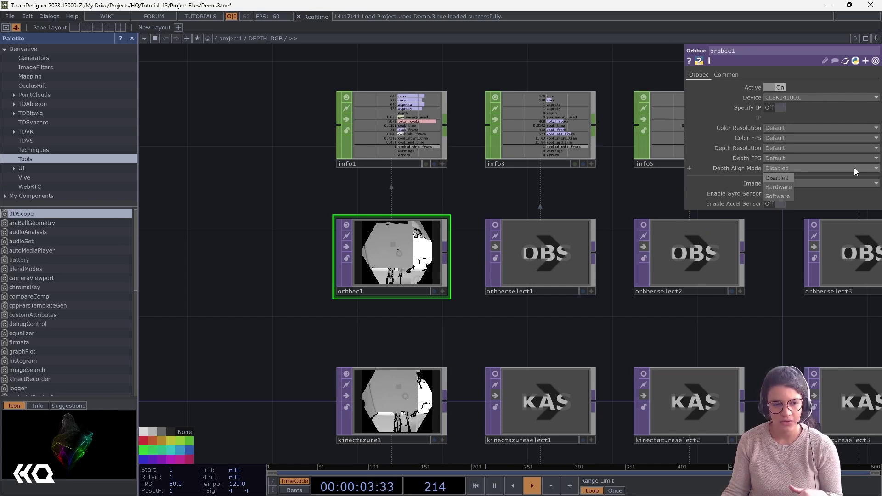
click(784, 340)
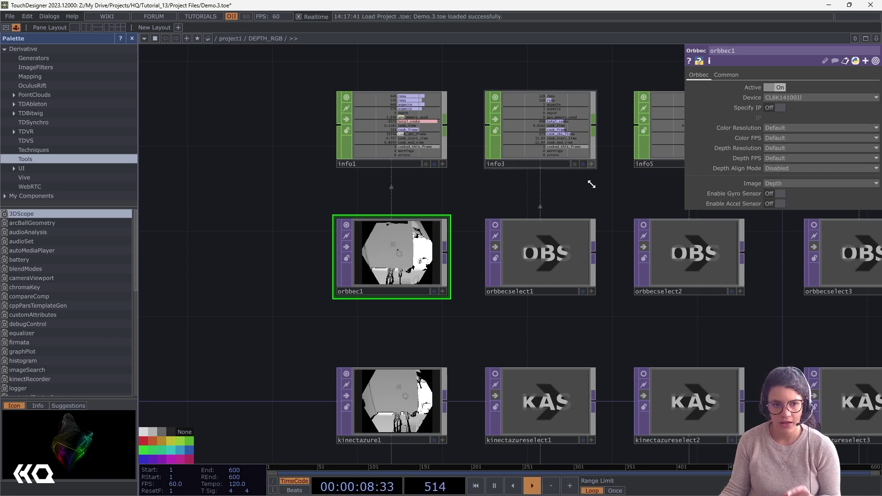
Step: Activate the color image viewer on orbbecselect1 and turn off the viewers of orbbec1 and kinectazure1
click(572, 254)
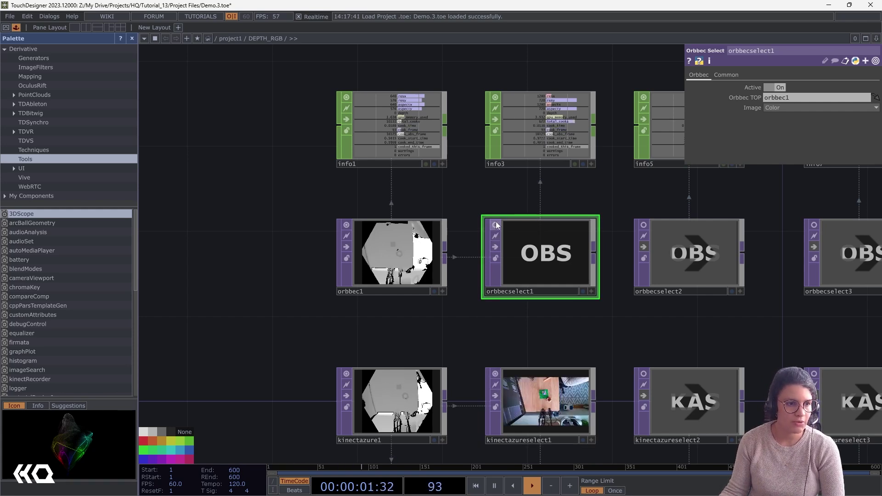
click(346, 226)
click(346, 374)
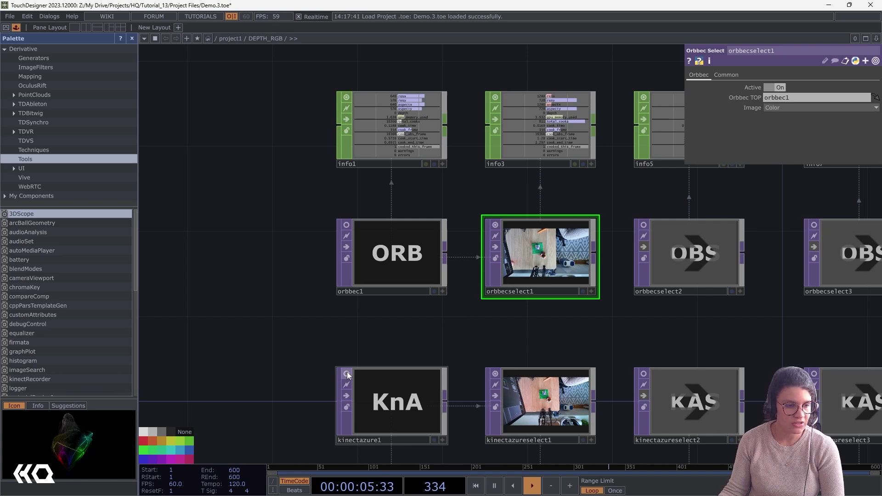
Step: Display the color images of kinectazureselect1 and orbbecselect1 side by side in the network background
scroll(500, 325, up, 3)
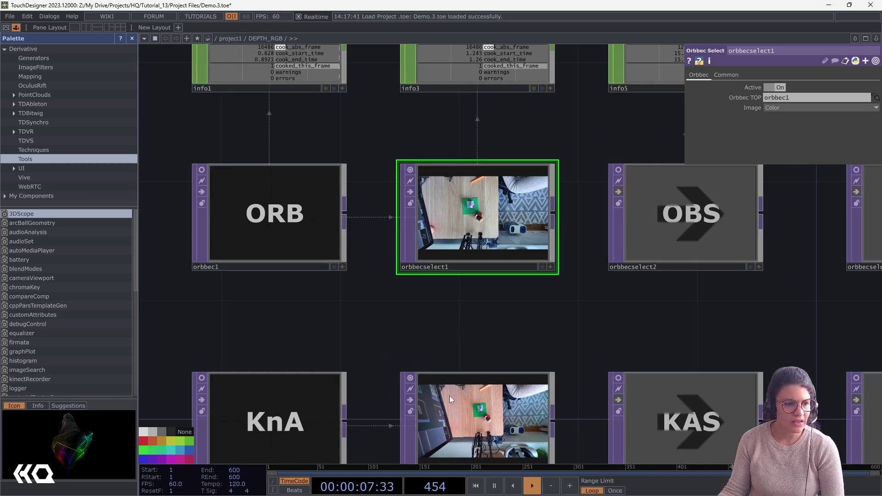
scroll(449, 397, down, 2)
click(513, 452)
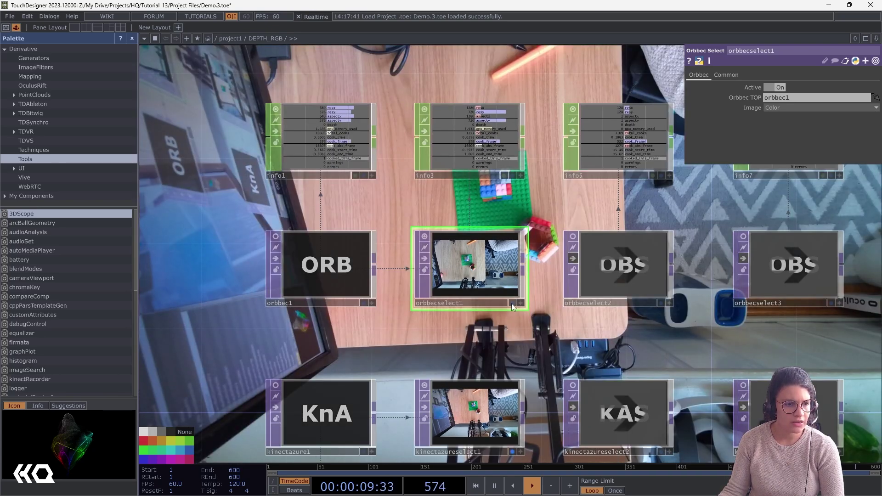
click(512, 303)
scroll(555, 333, down, 2)
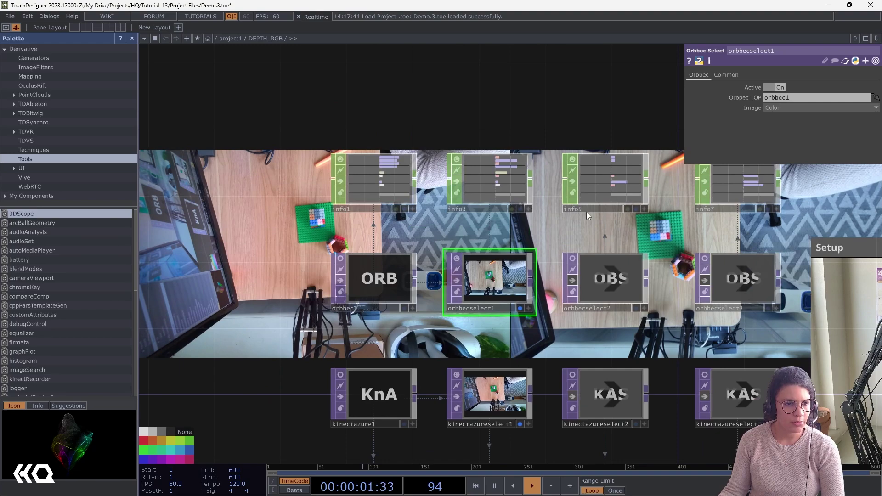
scroll(581, 98, down, 1)
scroll(571, 124, down, 1)
drag(572, 122, 467, 378)
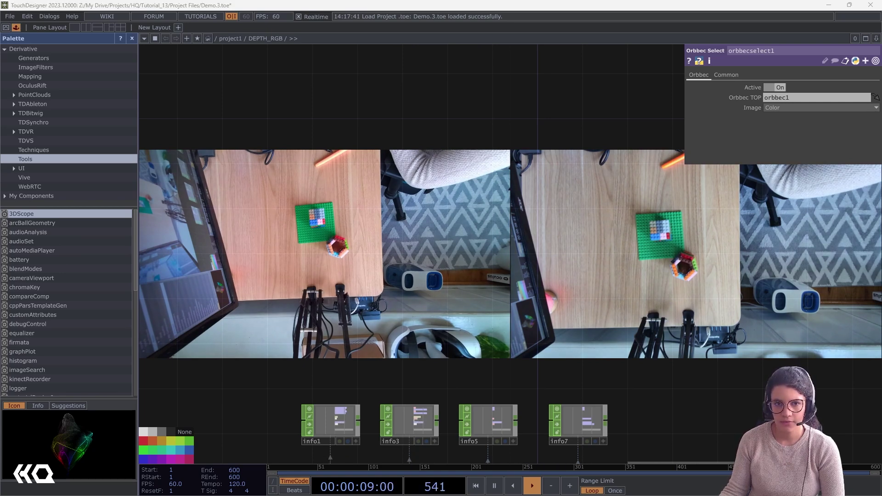
Step: Examine the parameters of kinectazureselect1 and its source kinectazure1
scroll(598, 391, down, 3)
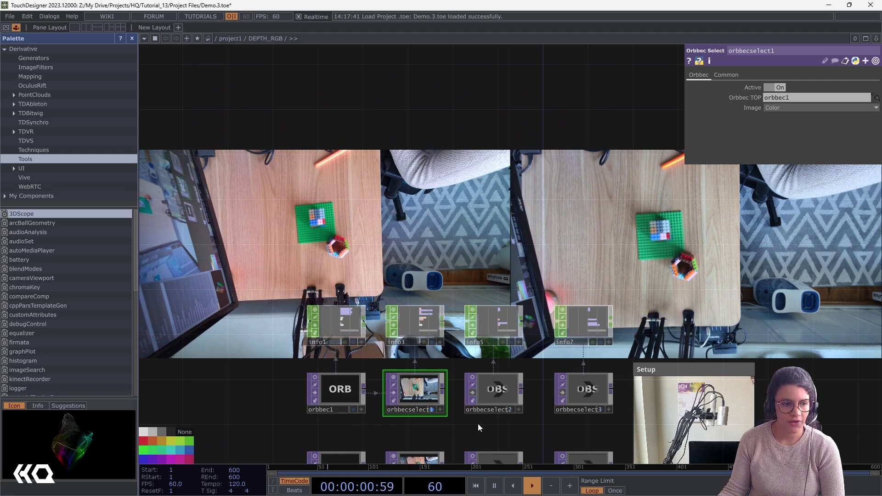
click(419, 458)
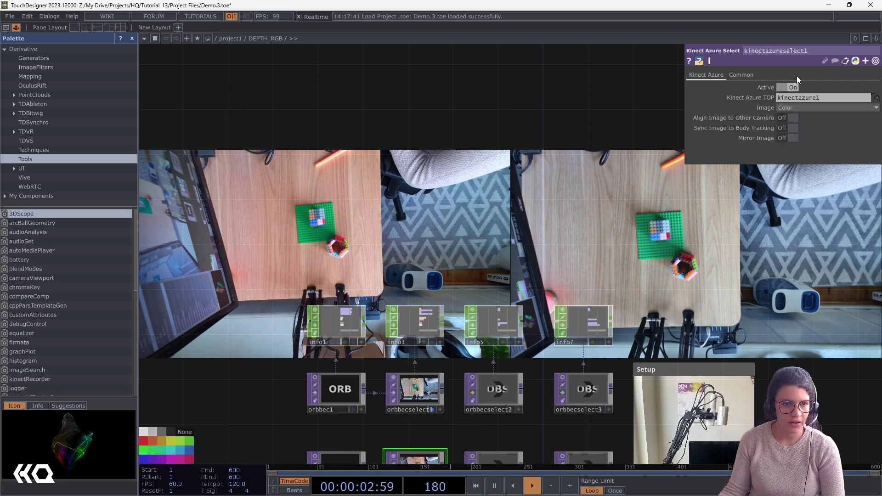
scroll(508, 437, down, 2)
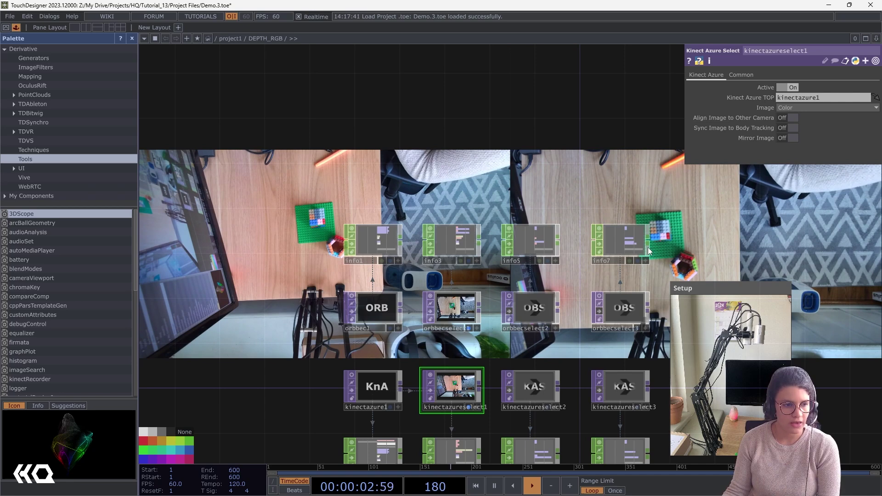
click(378, 390)
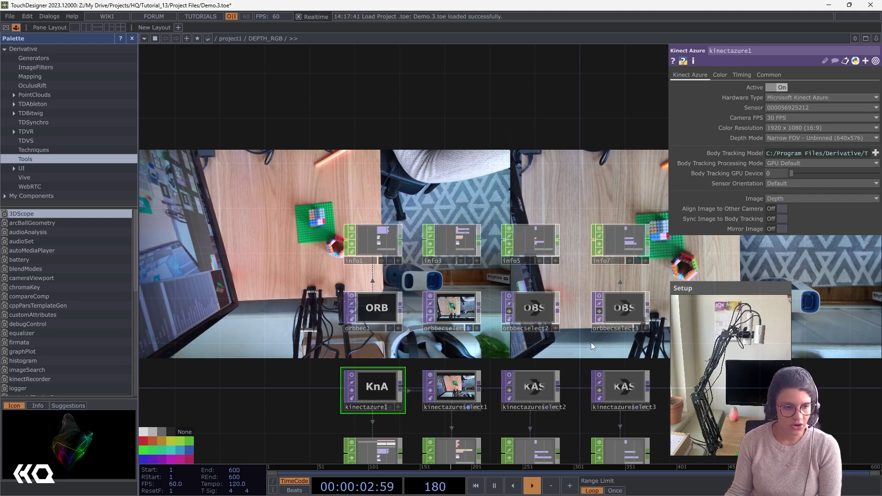
Step: Hide the parameter window and clear the nodes away from the two background color images for comparison
scroll(514, 341, up, 5)
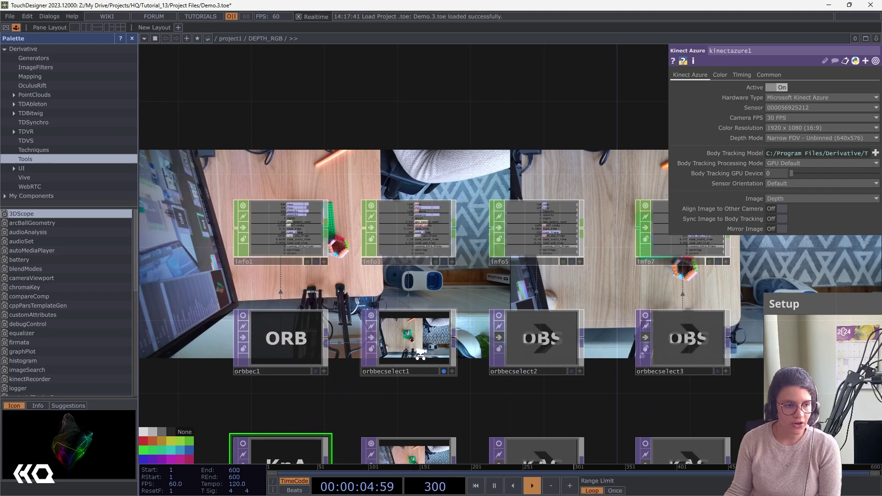
scroll(421, 354, down, 3)
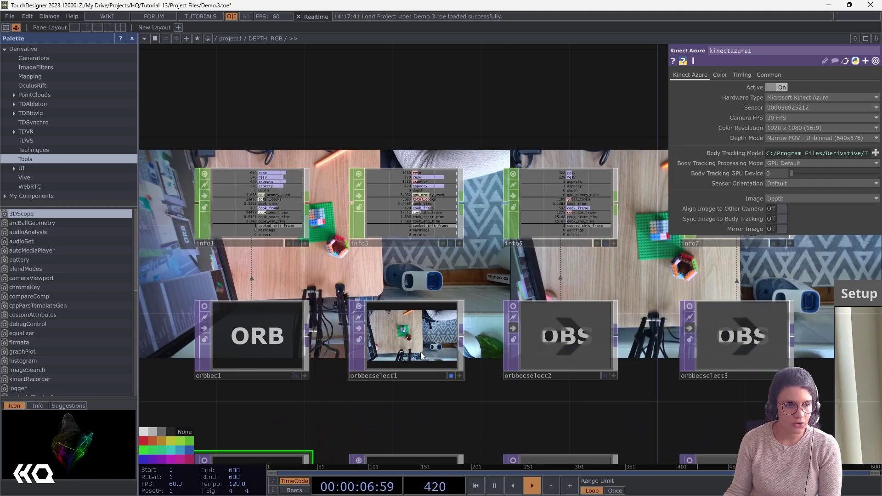
drag(486, 153, 412, 302)
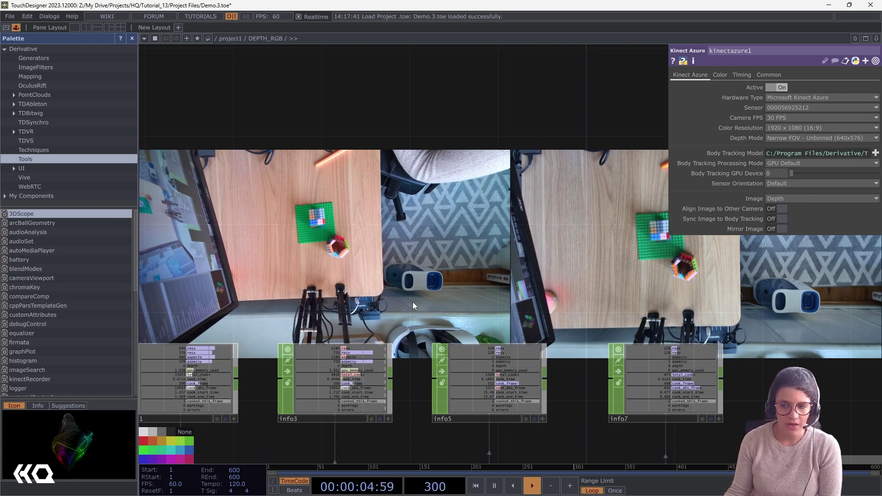
key(p)
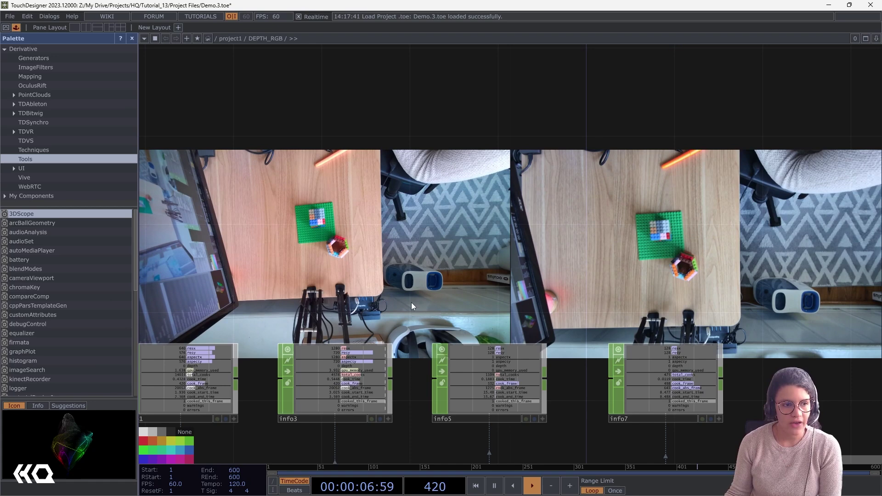
Step: Display info3's channels in the network background beside orbbecselect1's color image, removing kinectazureselect1 from the background
drag(412, 303, 426, 246)
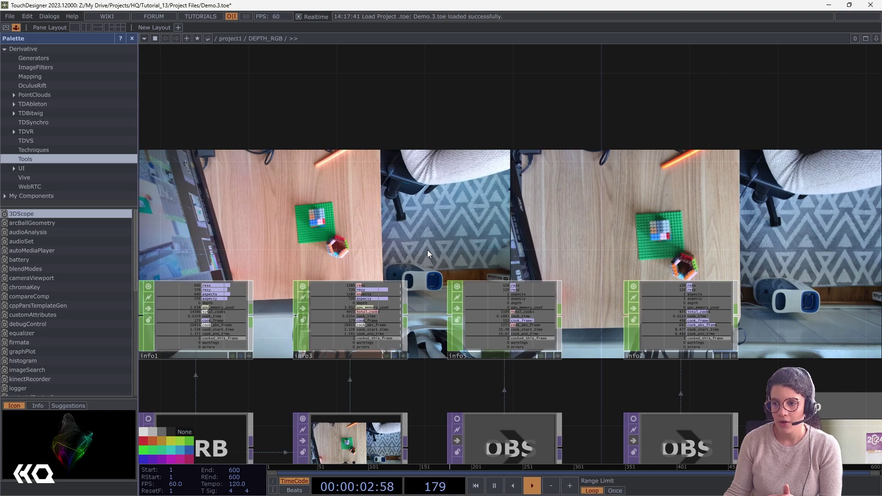
drag(428, 253, 468, 145)
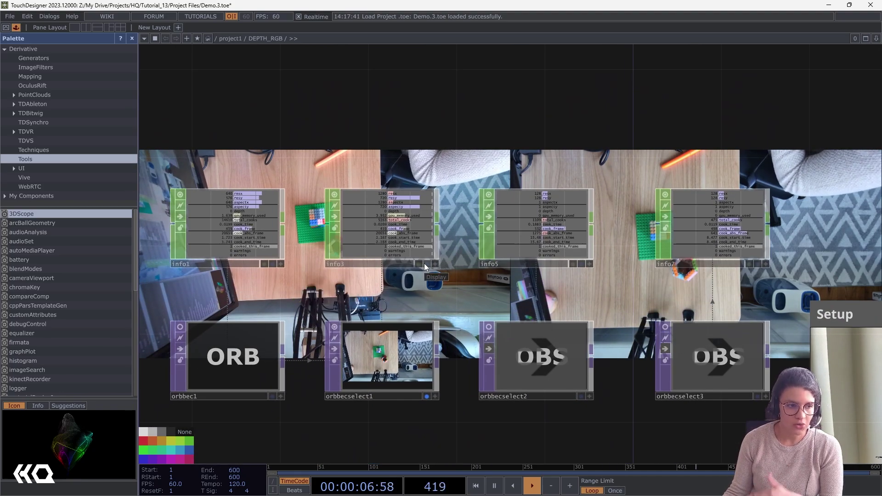
click(425, 264)
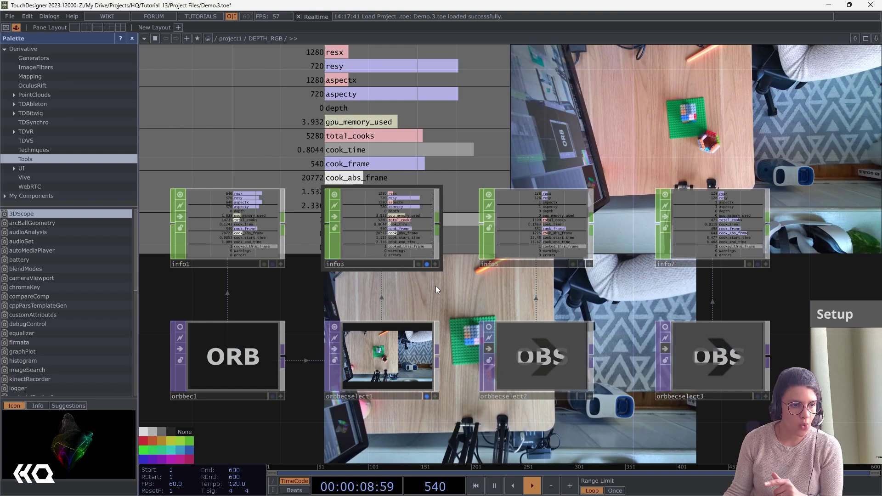
key(h)
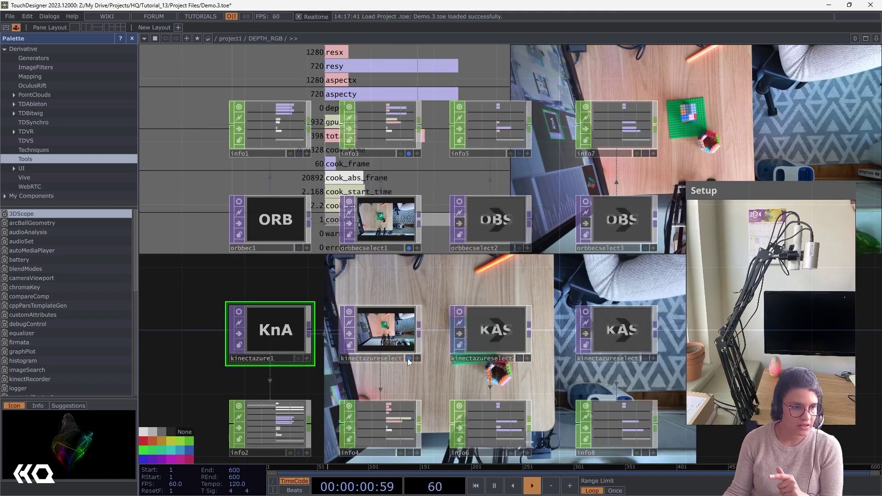
click(408, 359)
Step: Examine the parameters of kinectazureselect1 and its source kinectazure1, checking the color resolution setting
drag(449, 309, 648, 339)
click(582, 361)
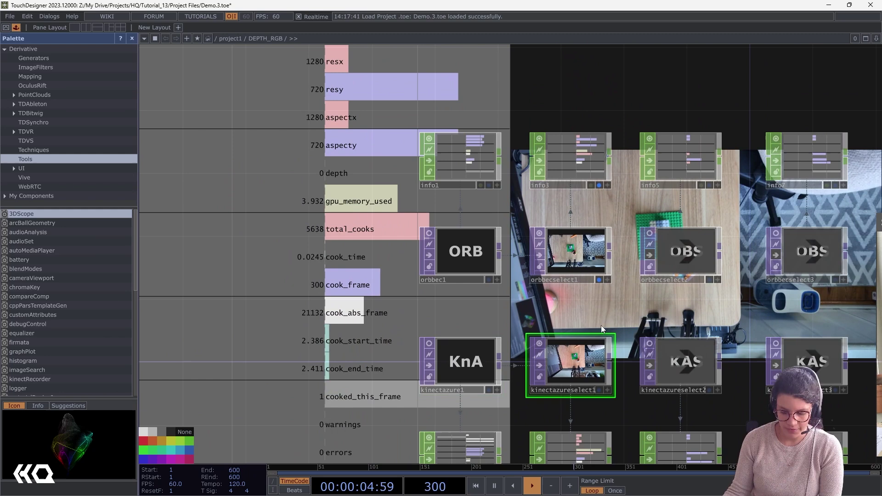
key(p)
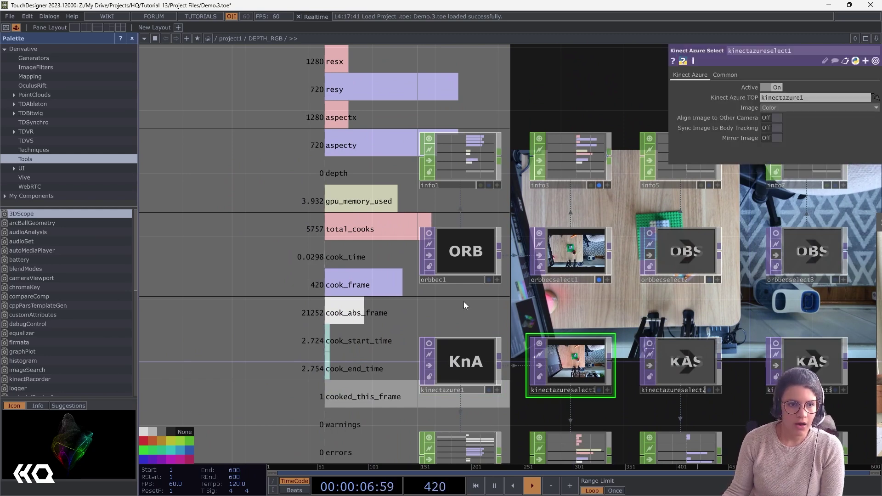
click(483, 371)
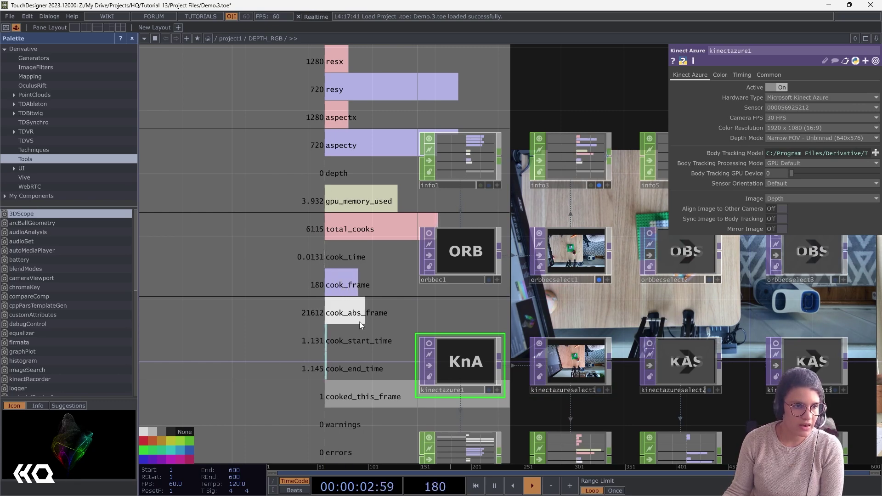
Step: Set orbbec1's Color Resolution to 1920x1080 and check the info3 readings in the background
drag(318, 283, 233, 287)
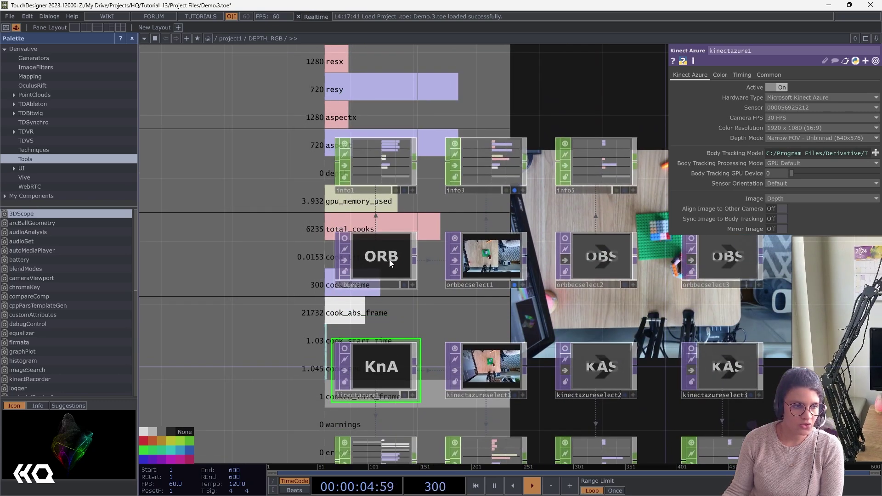
click(393, 263)
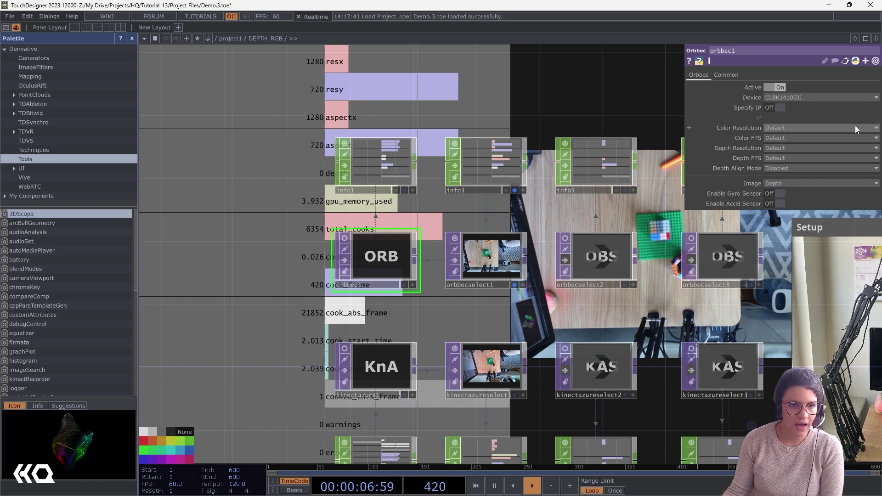
click(792, 128)
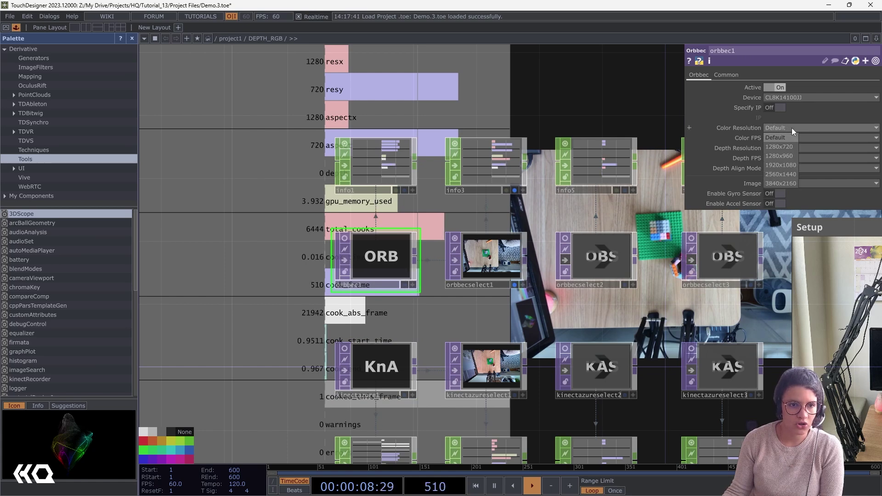
click(792, 166)
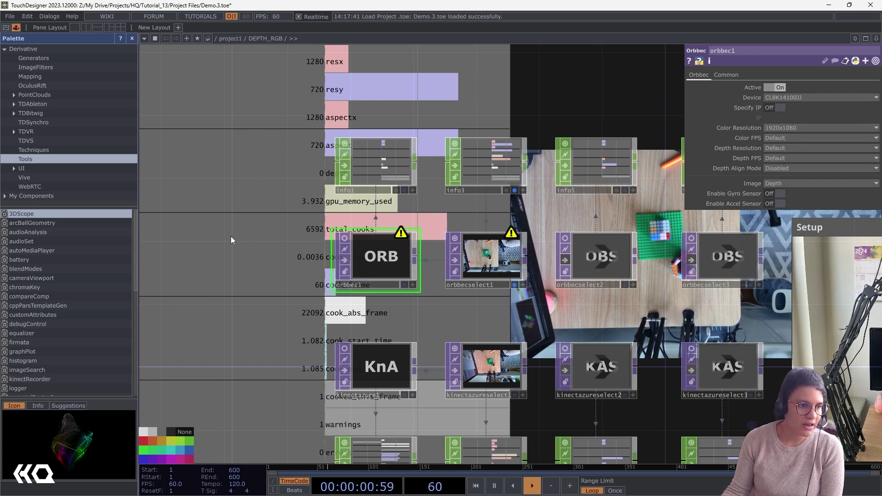
mouse_move(230, 236)
mouse_down()
mouse_move(291, 312)
mouse_move(278, 311)
mouse_move(278, 299)
mouse_move(221, 249)
mouse_up()
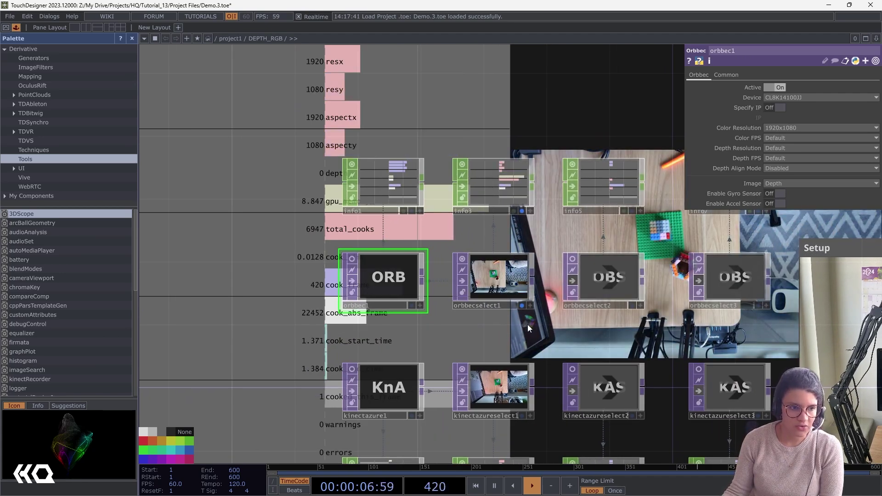
drag(529, 328, 501, 319)
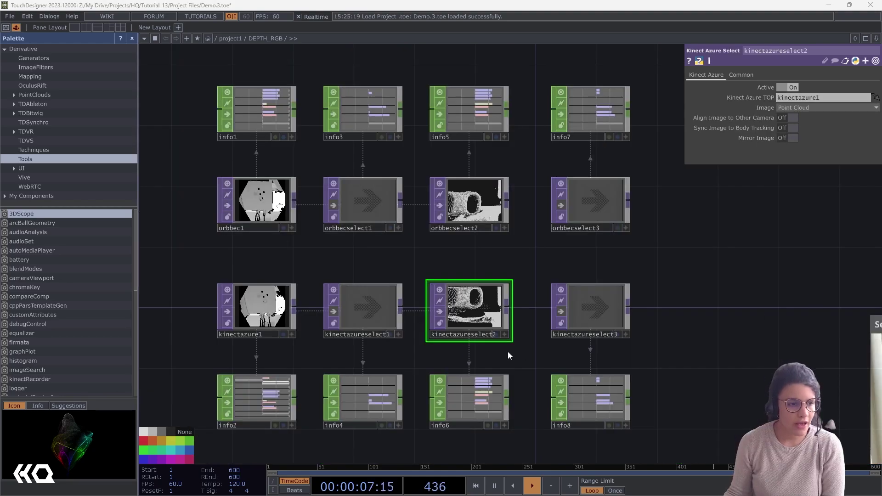
Step: Examine the point clouds of orbbecselect2 and kinectazureselect2 by rotating them in their activated viewers, and deactivate both viewers
scroll(506, 263, up, 3)
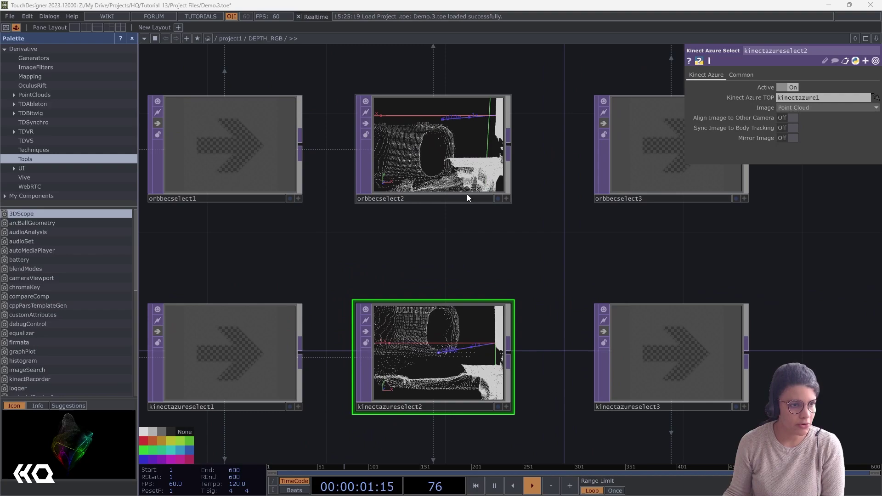
click(449, 160)
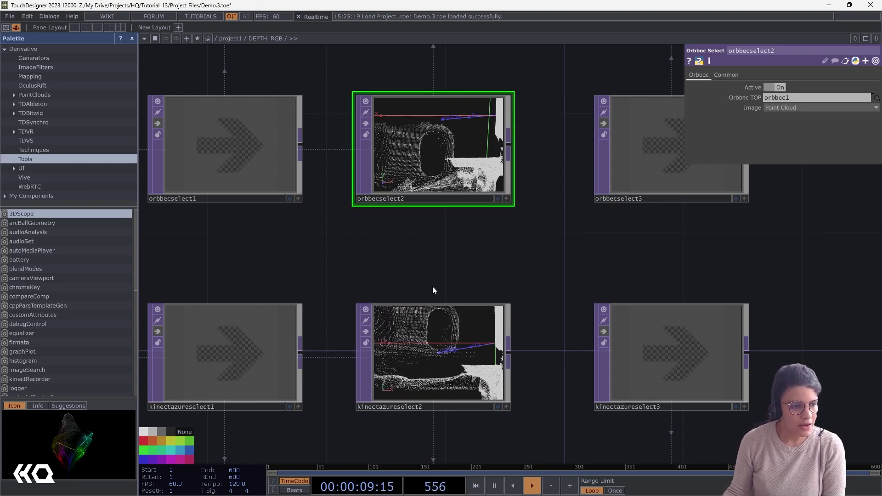
click(499, 407)
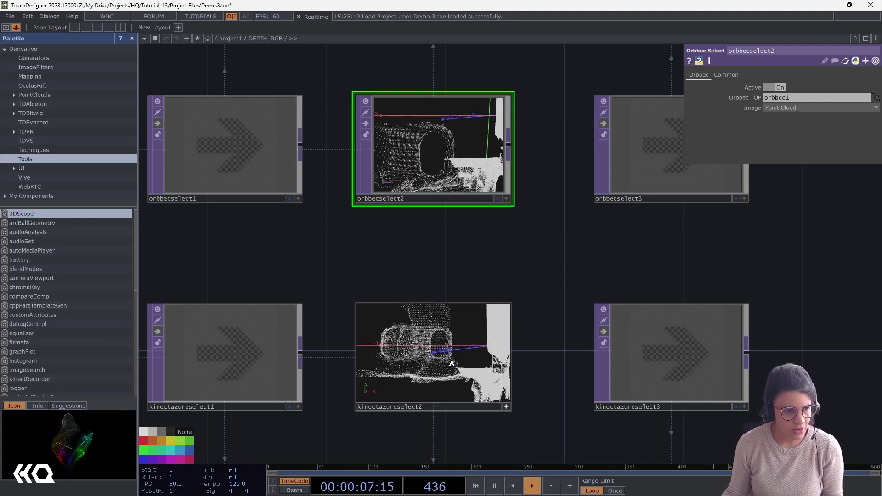
click(507, 199)
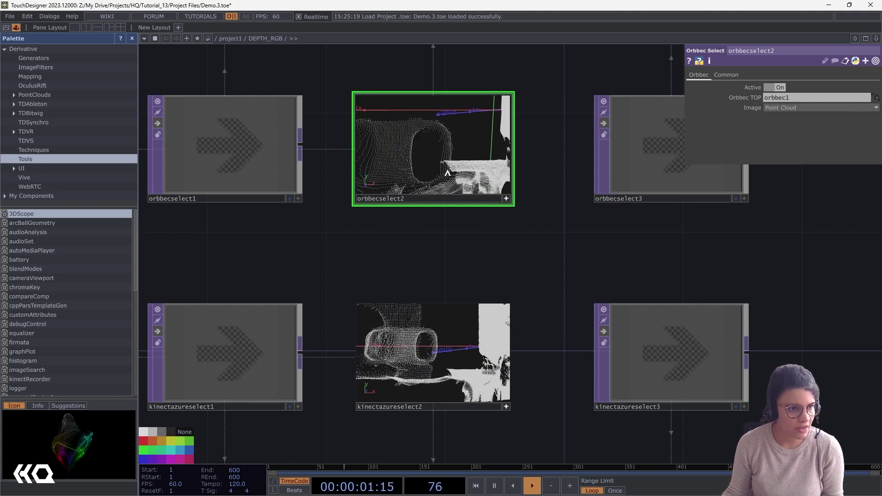
drag(448, 174, 420, 180)
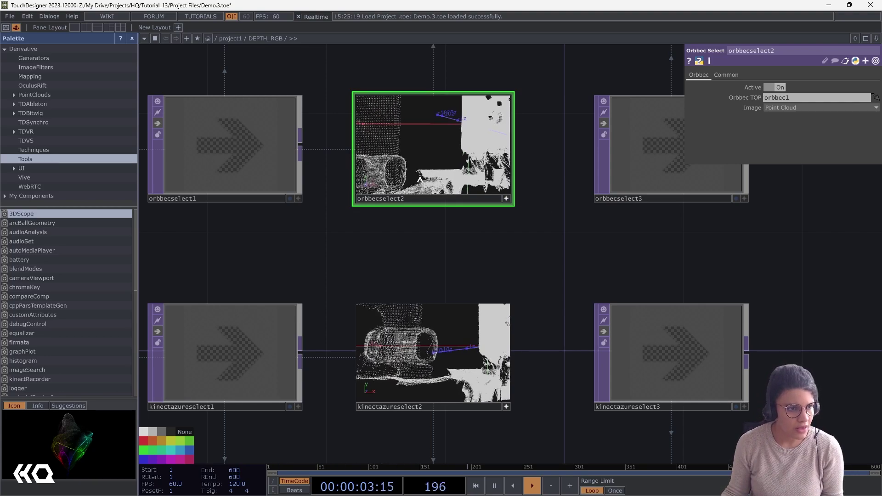
drag(436, 358, 452, 343)
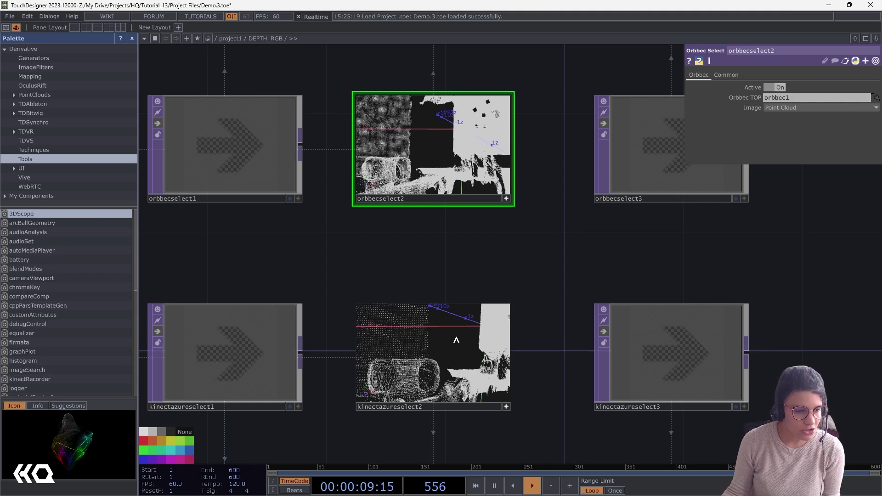
click(507, 408)
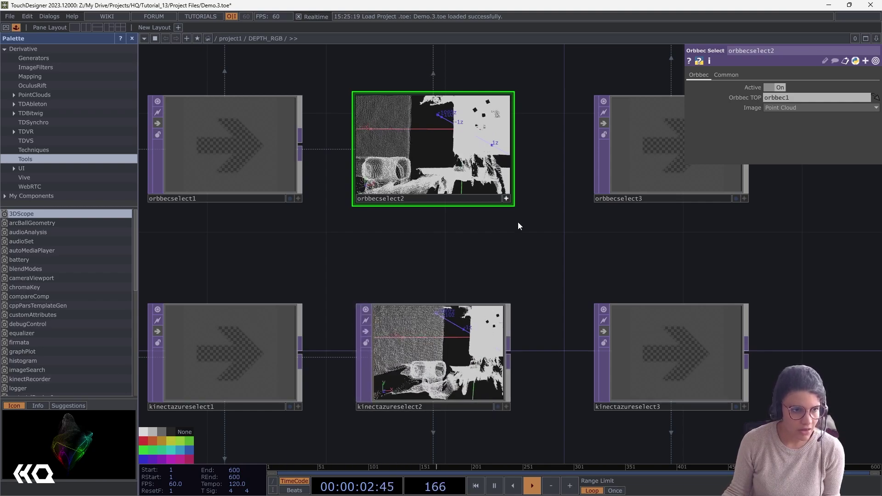
click(507, 199)
Step: Bypass orbbecselect2 and kinectazureselect2, and turn off the bypass on orbbecselect3 and kinectazureselect3
click(367, 123)
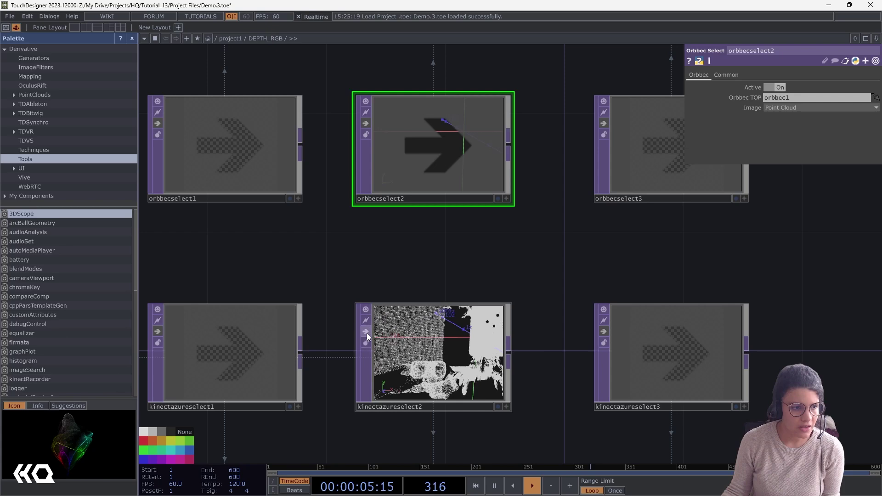
click(367, 332)
click(607, 123)
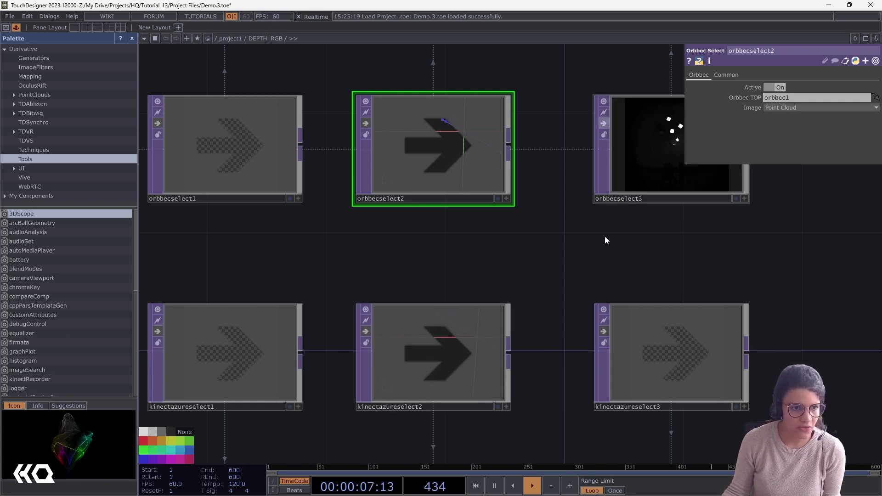
click(604, 332)
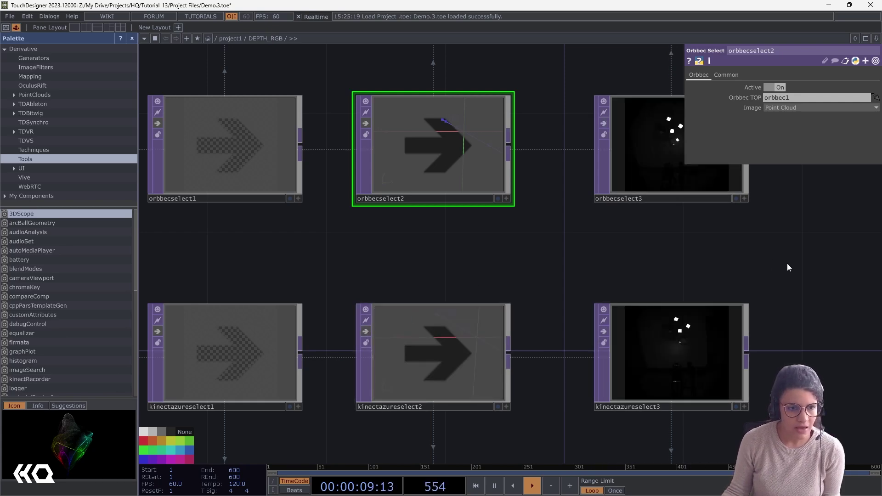
Step: Examine and compare the output images of orbbecselect3 and kinectazureselect3 at close range
drag(784, 269, 687, 291)
scroll(621, 345, up, 3)
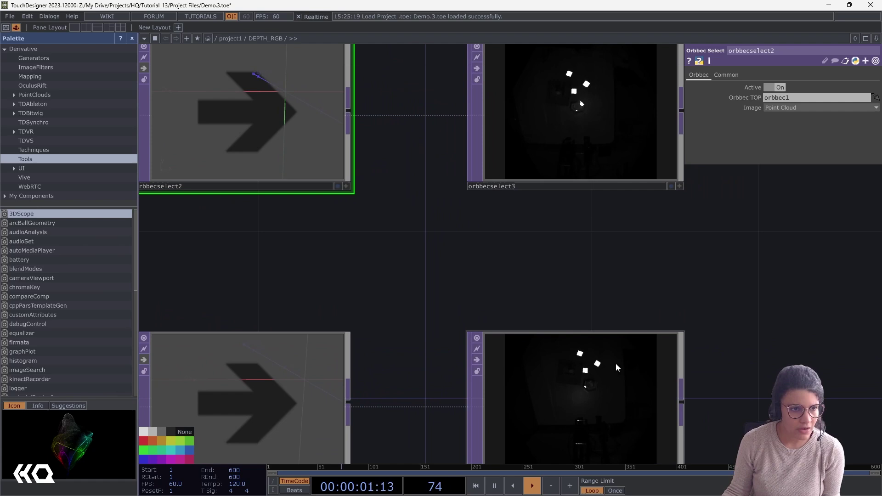
drag(603, 314, 620, 364)
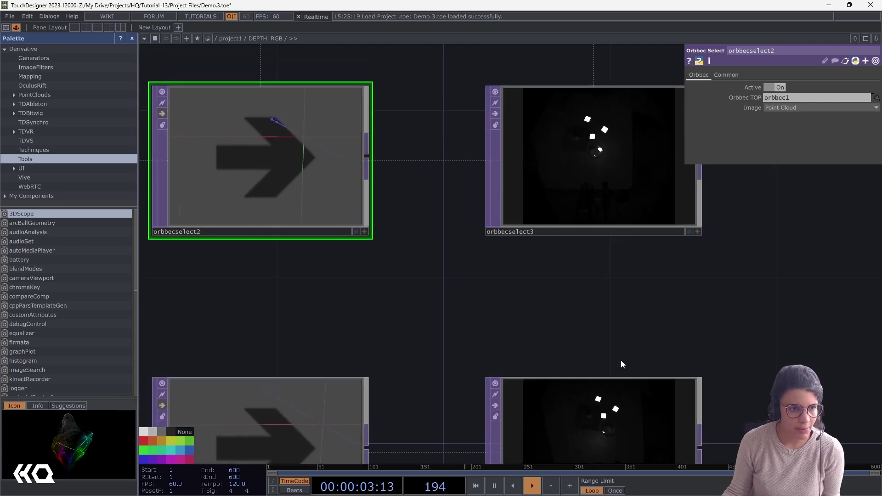
mouse_move(621, 297)
mouse_down()
mouse_move(619, 287)
mouse_move(617, 376)
mouse_move(618, 309)
mouse_up()
scroll(609, 350, down, 2)
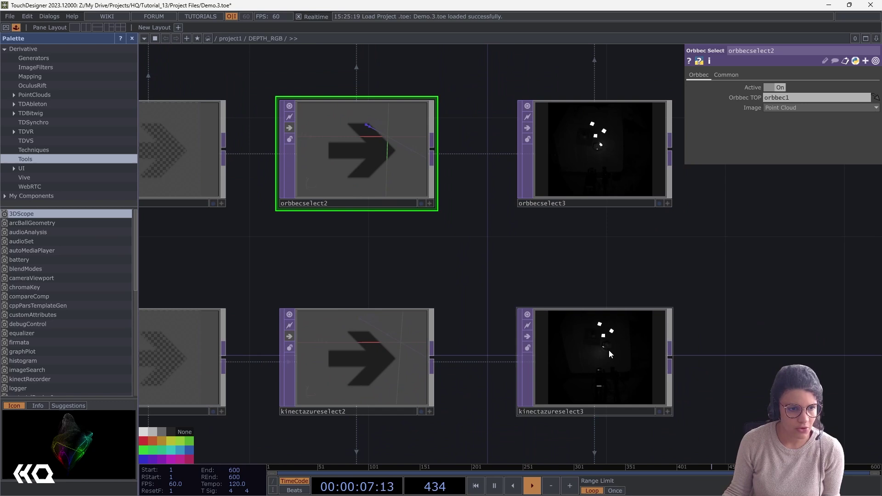
scroll(608, 352, up, 2)
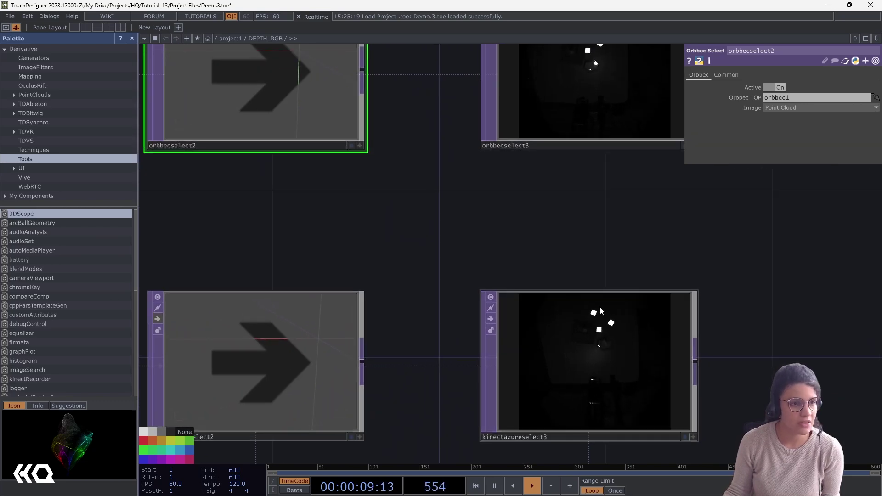
drag(622, 227, 613, 262)
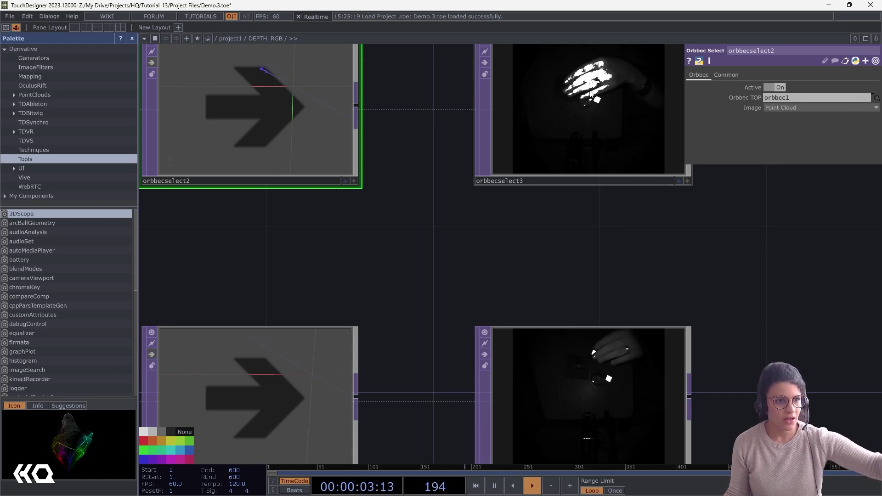
scroll(663, 278, down, 2)
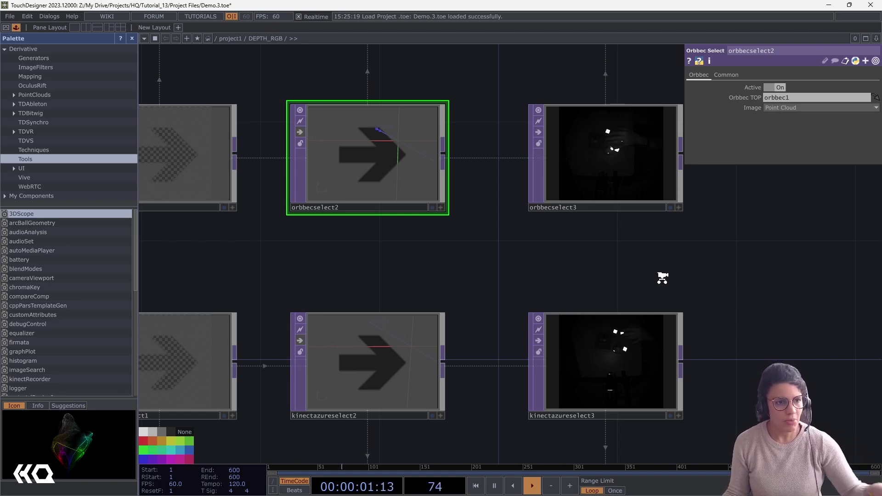
scroll(663, 278, down, 2)
scroll(663, 279, down, 2)
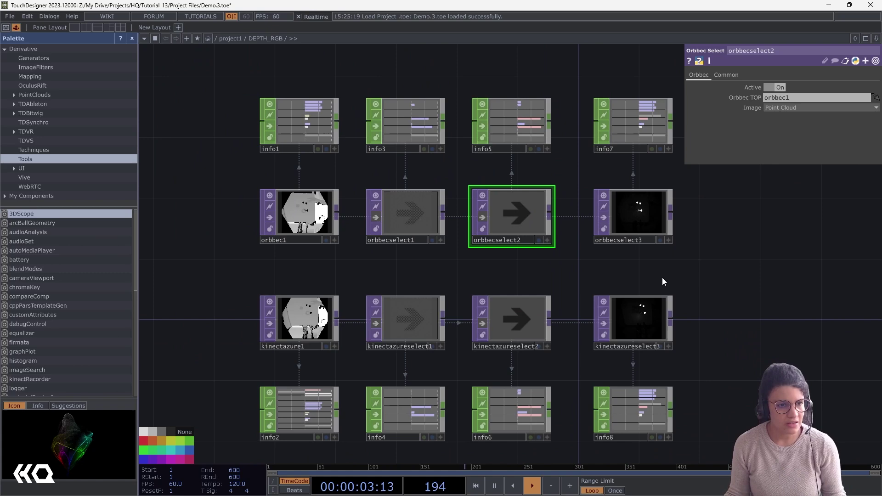
scroll(663, 278, up, 2)
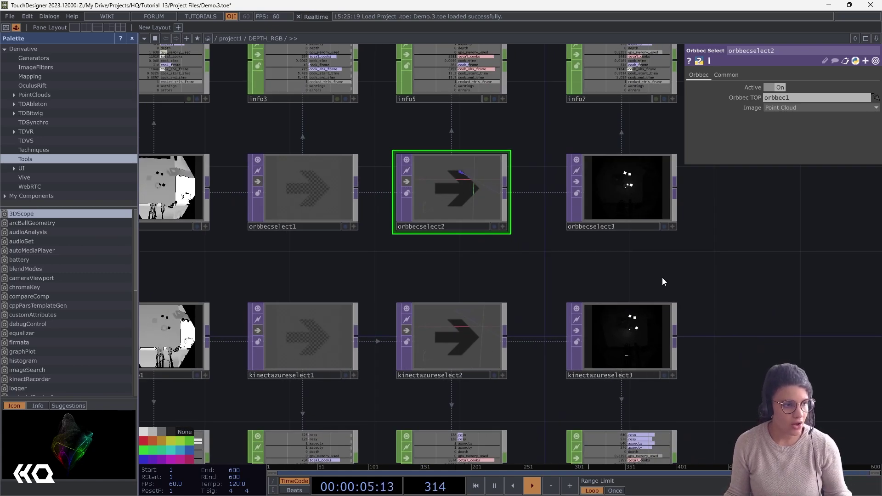
scroll(663, 278, down, 2)
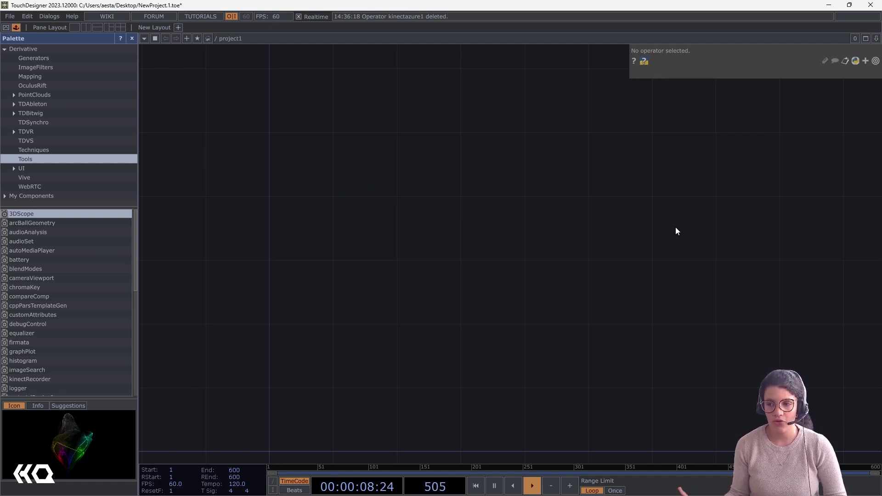
Step: Add a Kinect Azure TOP to the empty project1 network
right_click(355, 189)
click(387, 96)
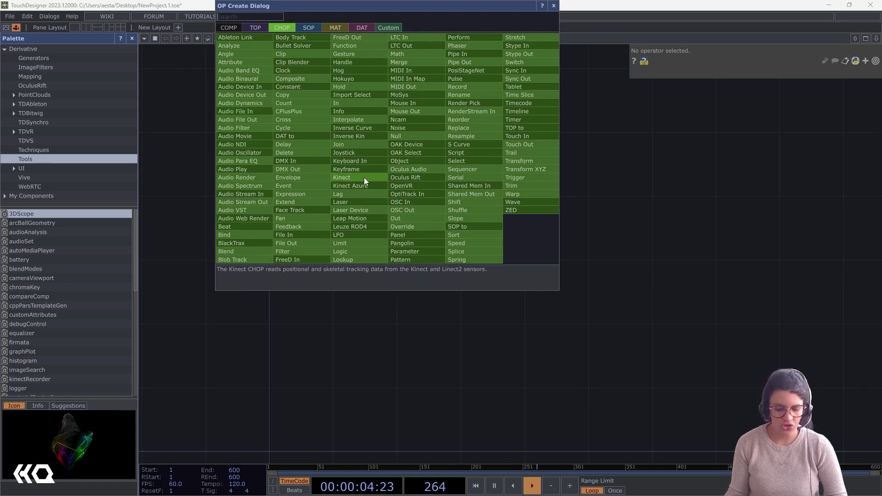
text(or)
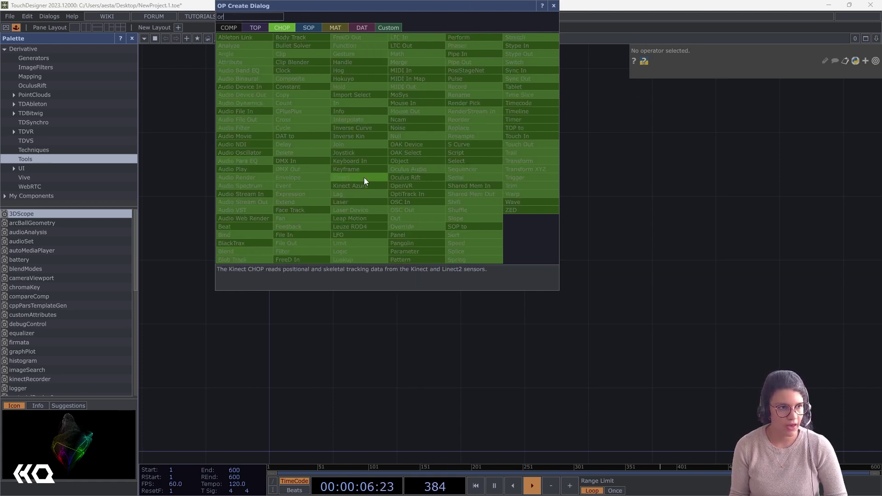
key(BackSpace)
key(BackSpace)
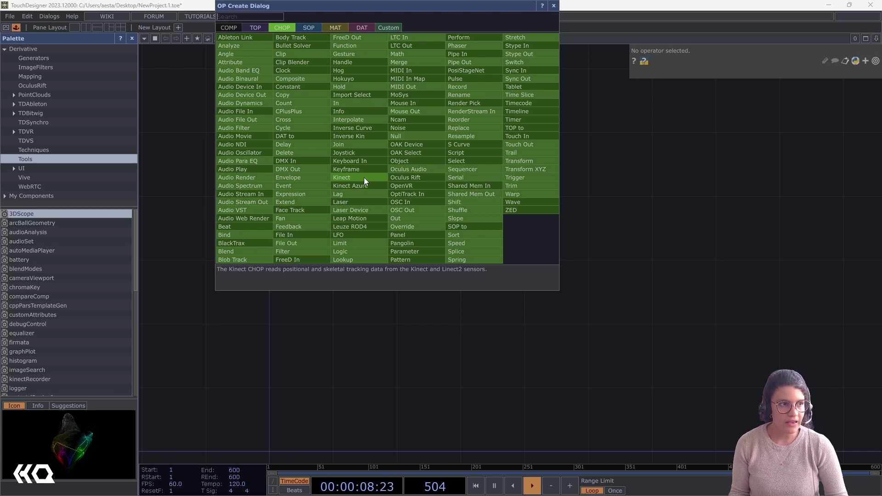
click(259, 26)
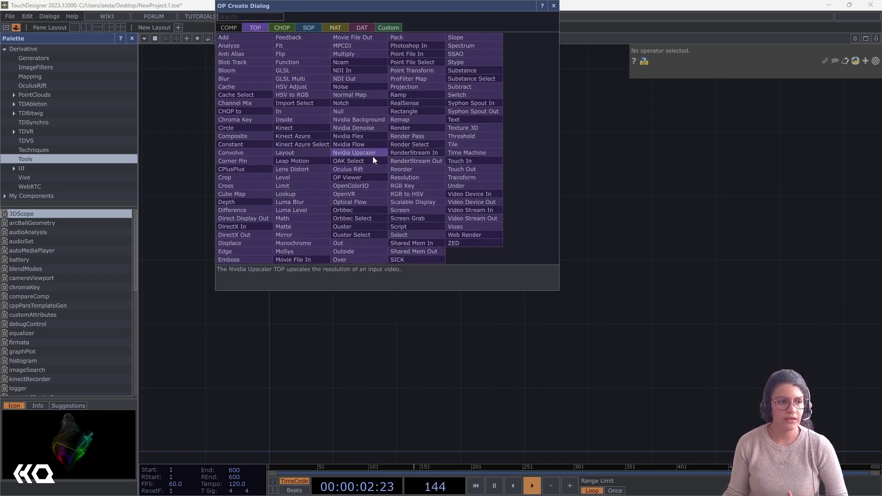
click(314, 136)
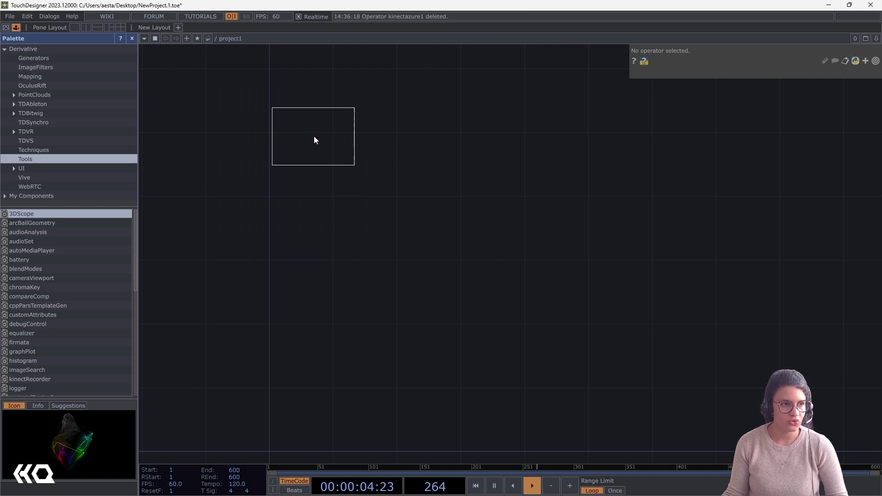
click(329, 196)
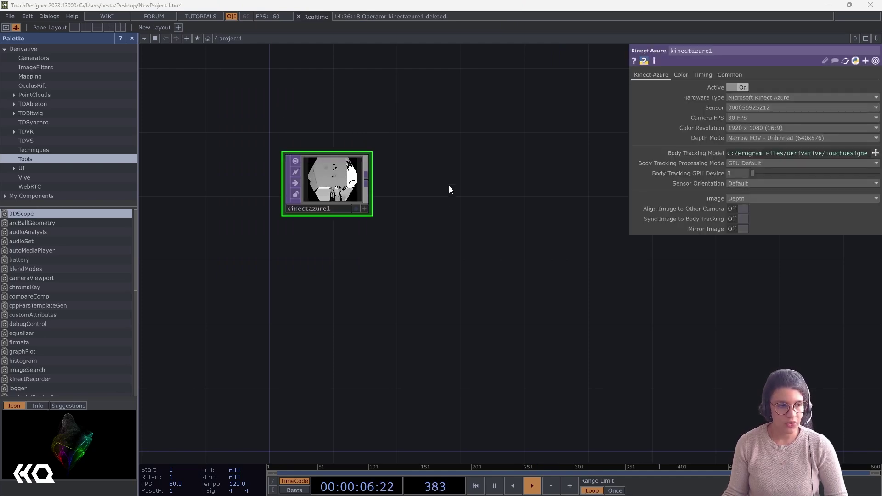
Step: Add a Kinect Azure CHOP beside kinectazure1 and assign kinectazure1 as its Kinect Azure TOP
key(Tab)
click(348, 68)
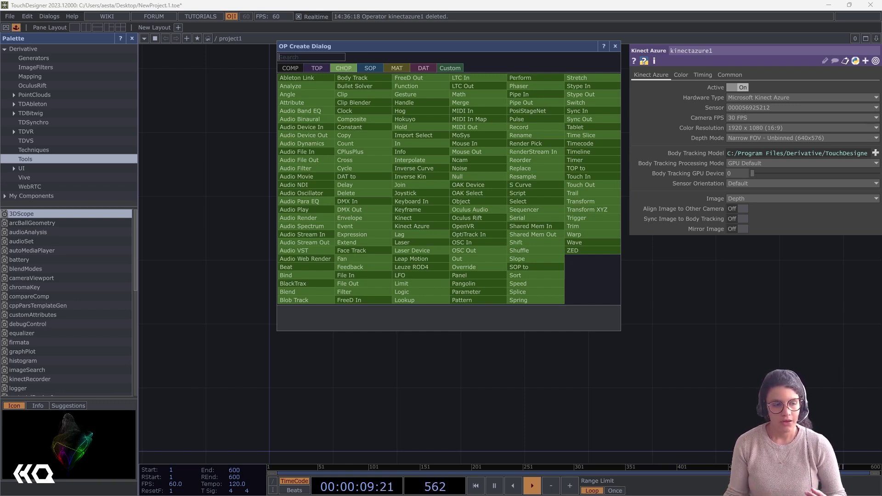
click(429, 227)
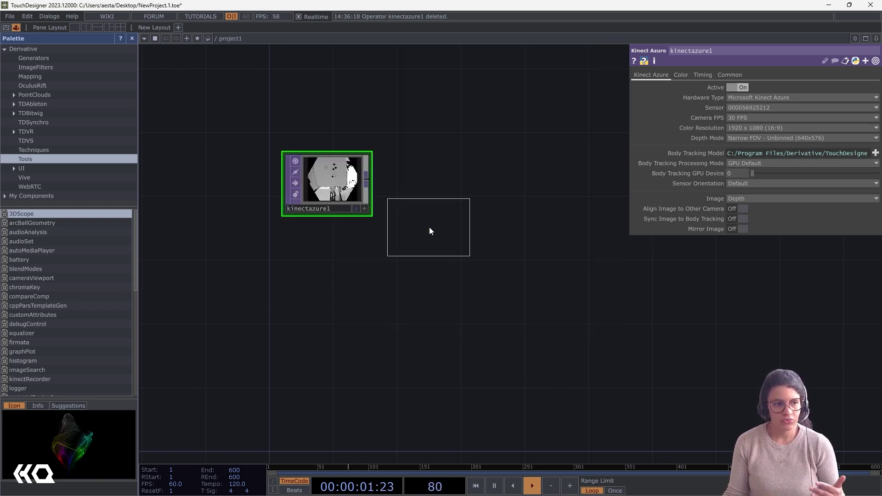
click(479, 185)
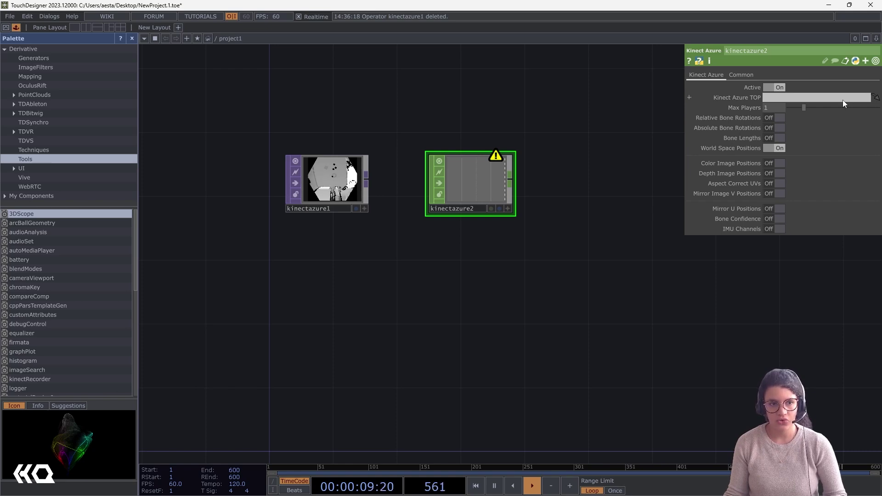
drag(339, 177, 832, 97)
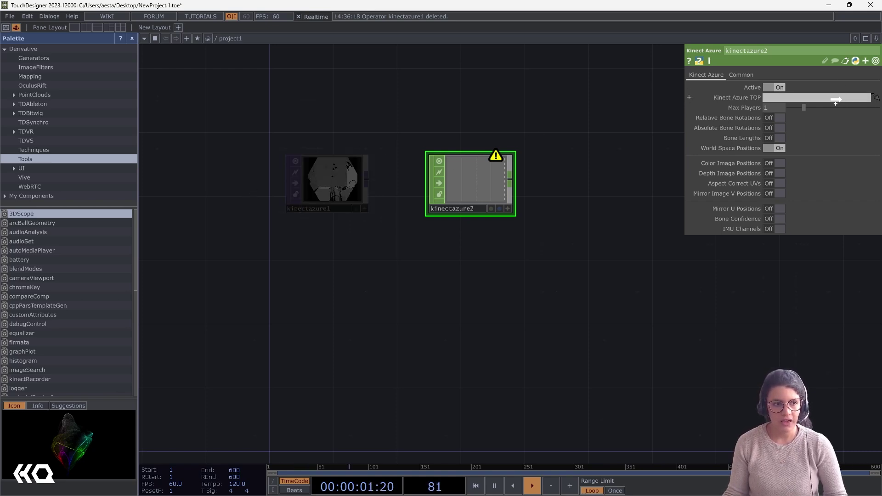
Step: Set the Hardware Type of the kinectazure1 TOP to Orrbec Compatible (Femto Mega, Femto Bolt, ...)
scroll(430, 216, up, 5)
drag(249, 343, 186, 374)
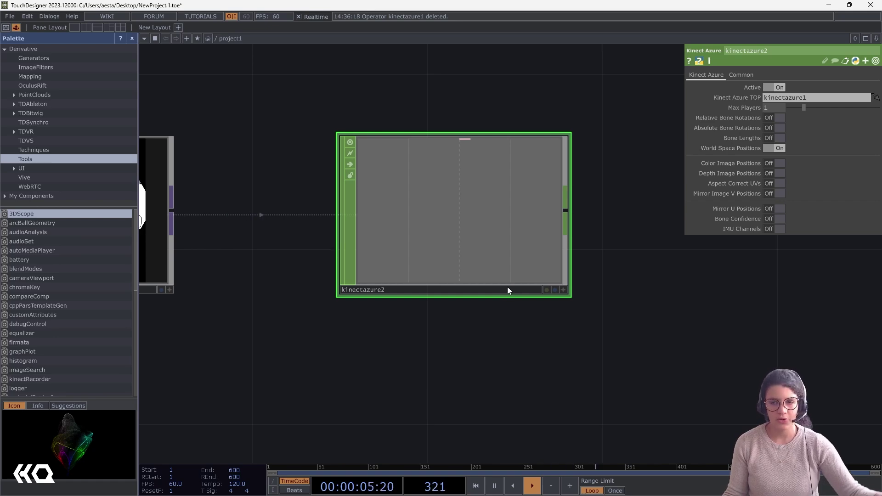
scroll(471, 319, down, 3)
drag(410, 347, 575, 323)
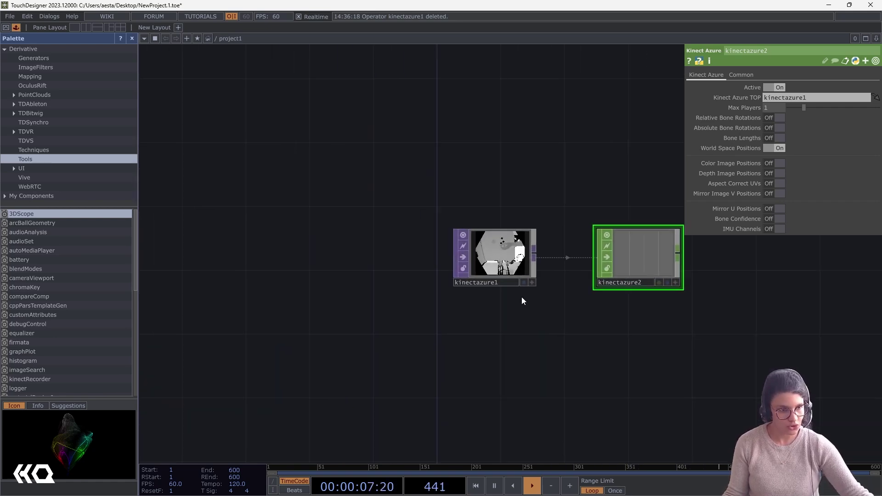
click(486, 241)
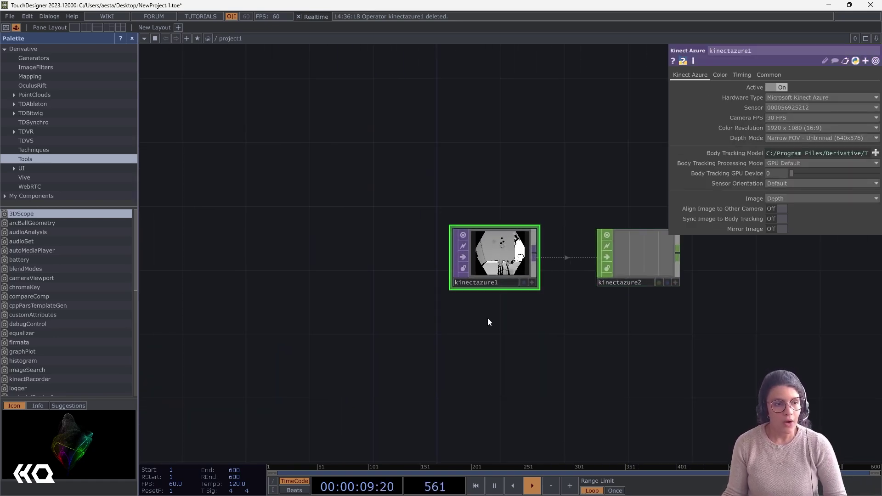
scroll(489, 321, up, 3)
drag(524, 322, 397, 362)
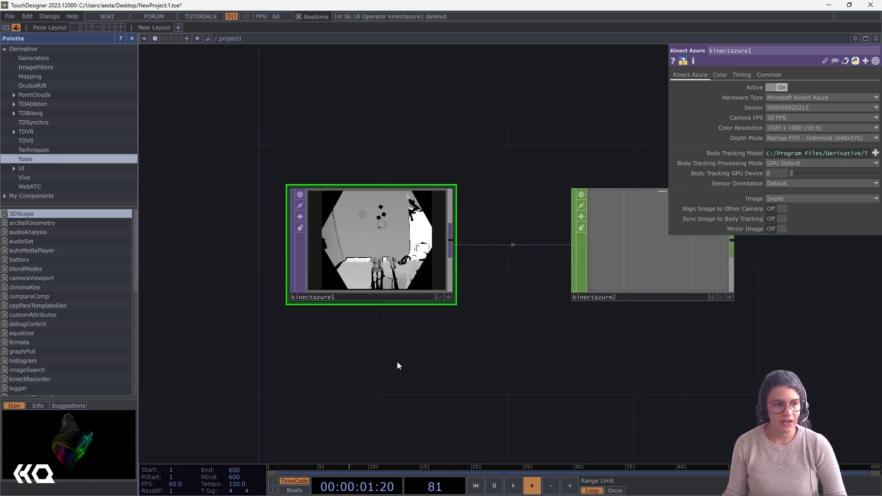
click(785, 99)
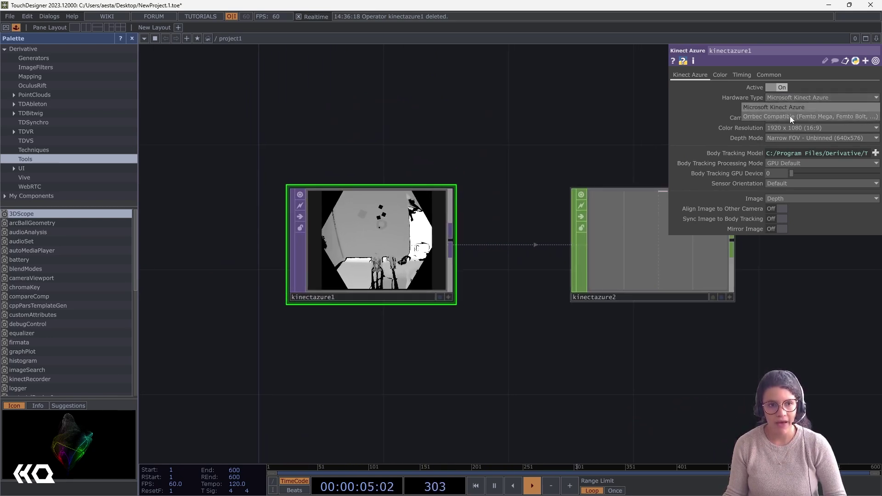
click(790, 116)
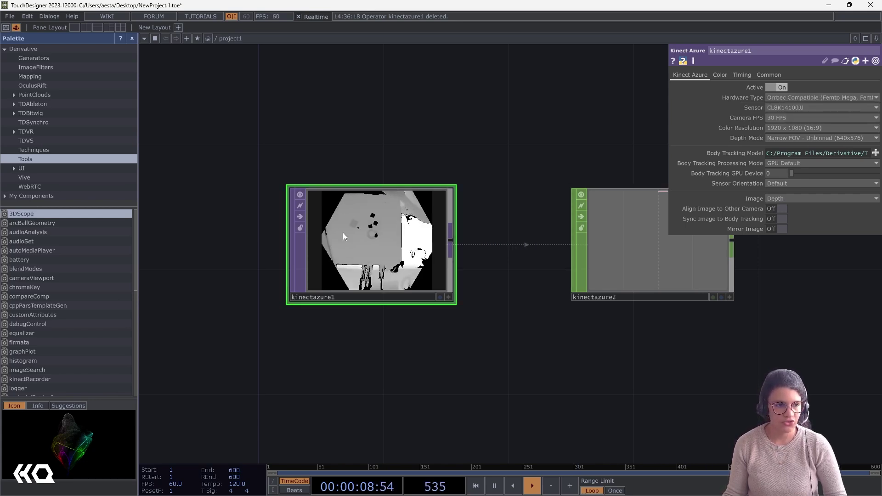
Step: Examine the body tracking channels of the kinectazure2 CHOP at close range
drag(479, 382, 449, 390)
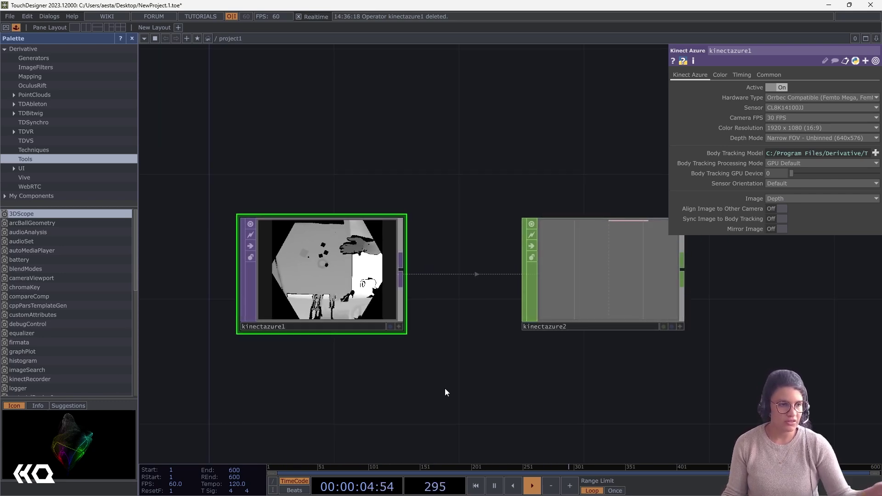
scroll(552, 304, up, 4)
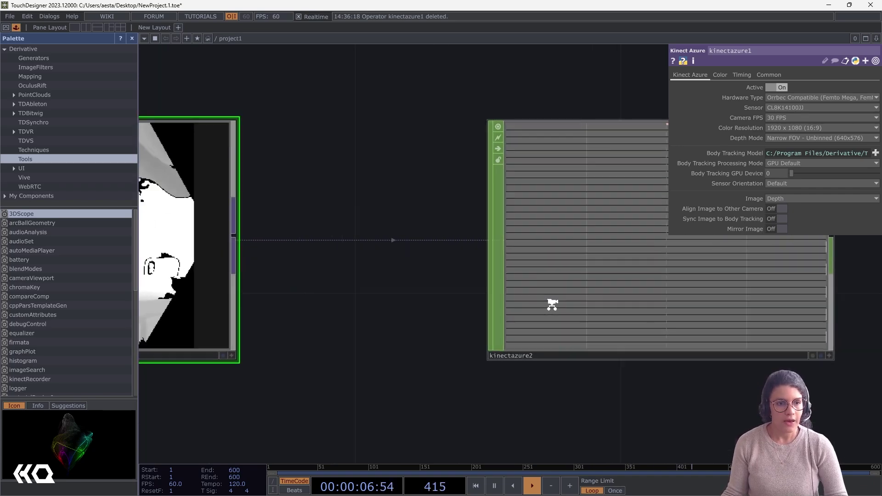
scroll(554, 303, down, 2)
drag(570, 383, 435, 393)
scroll(552, 206, up, 5)
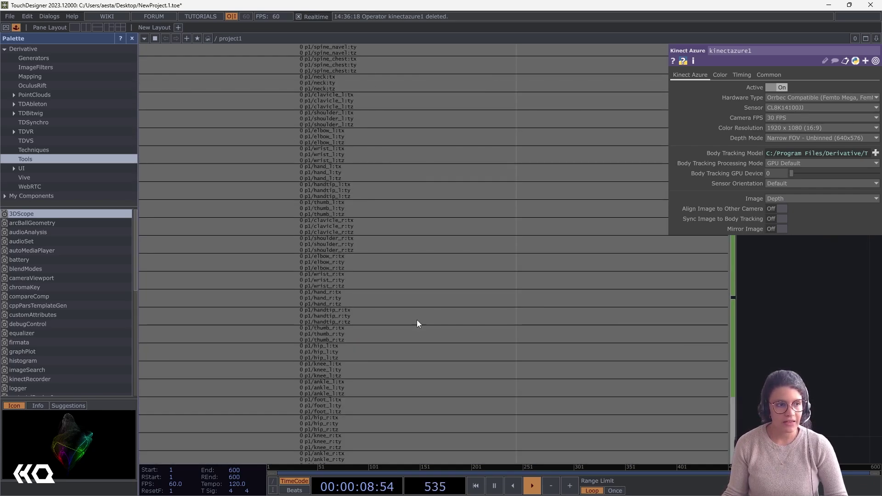
scroll(418, 321, down, 4)
drag(297, 138, 593, 102)
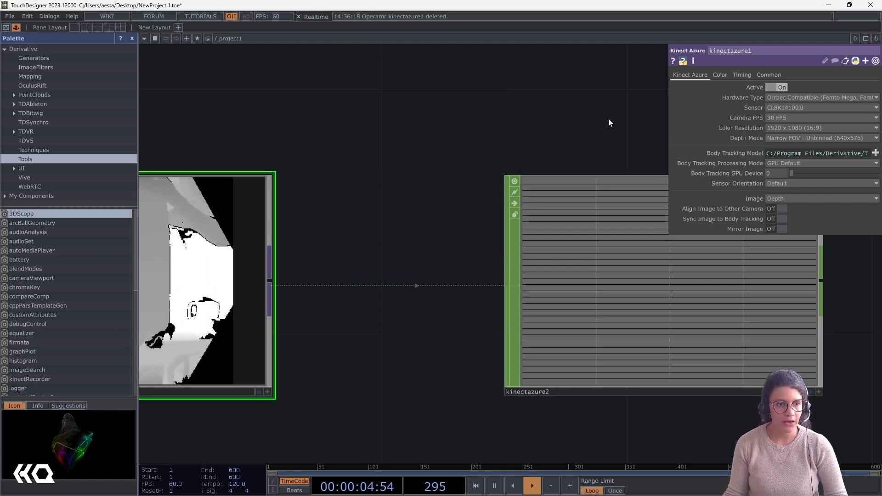
drag(582, 182, 382, 186)
scroll(420, 310, up, 5)
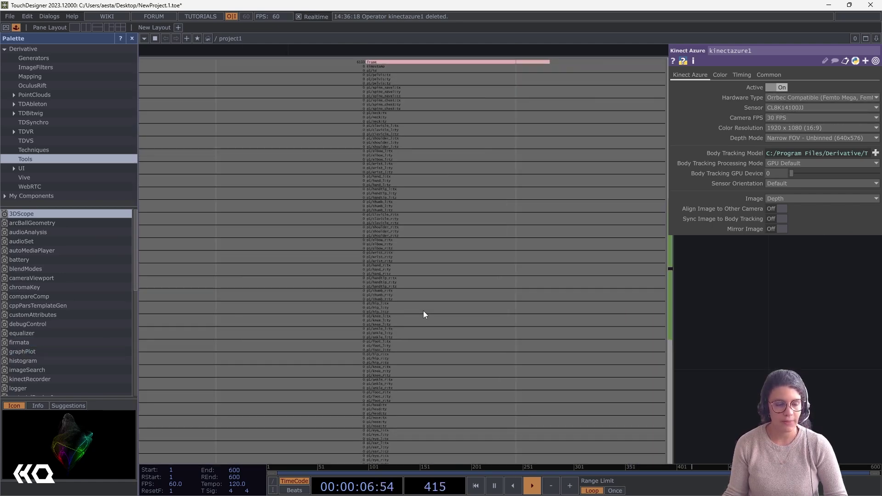
scroll(420, 314, up, 3)
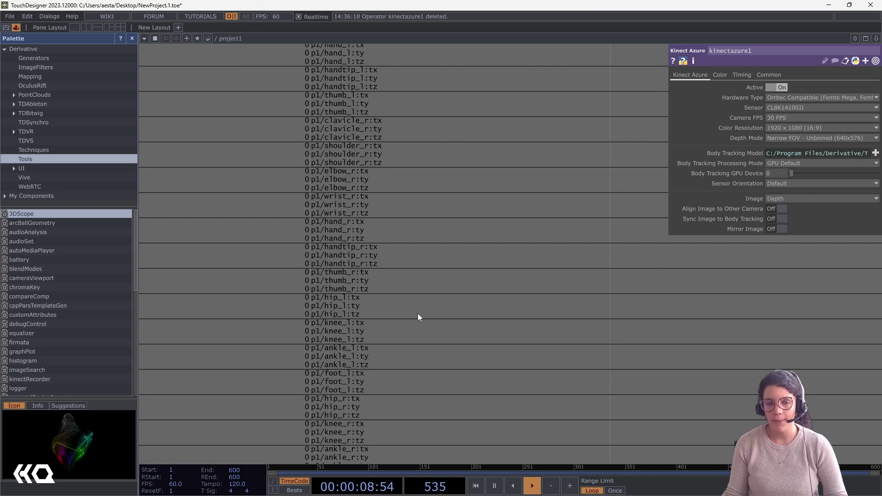
scroll(418, 313, down, 6)
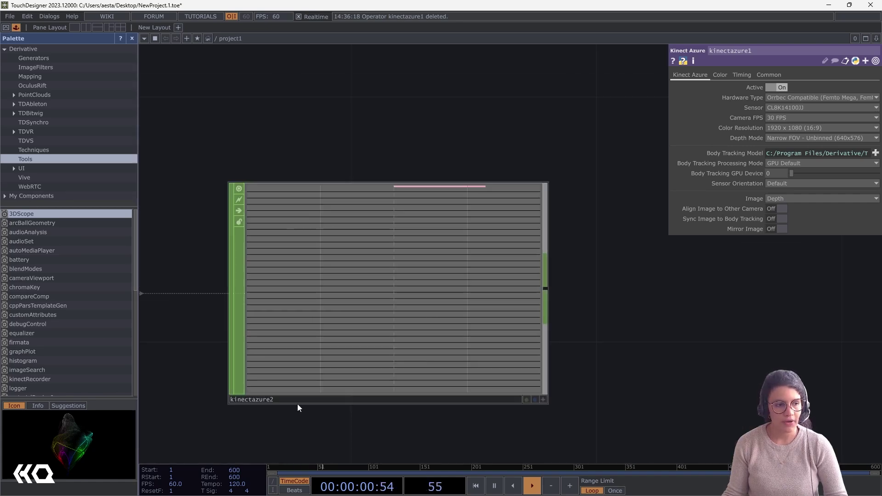
scroll(435, 404, down, 5)
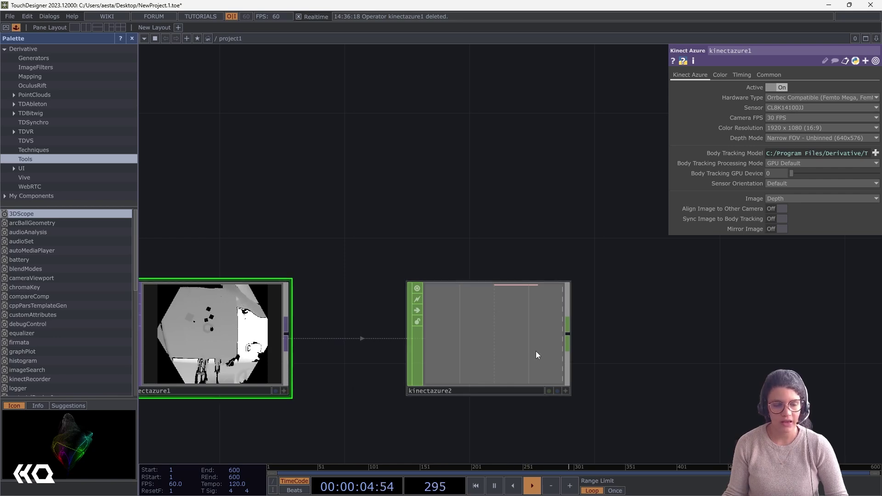
Step: Move the kinectazure2 CHOP farther away from kinectazure1 in the network
drag(533, 350, 596, 349)
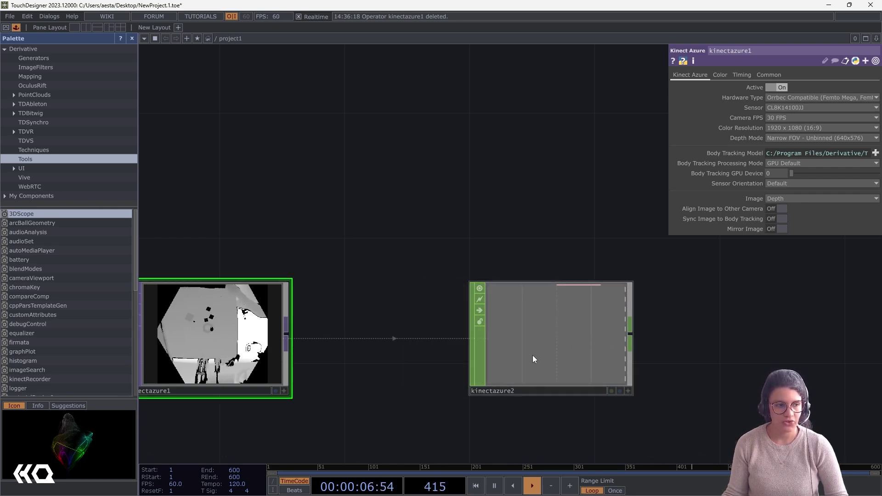
drag(402, 400, 465, 398)
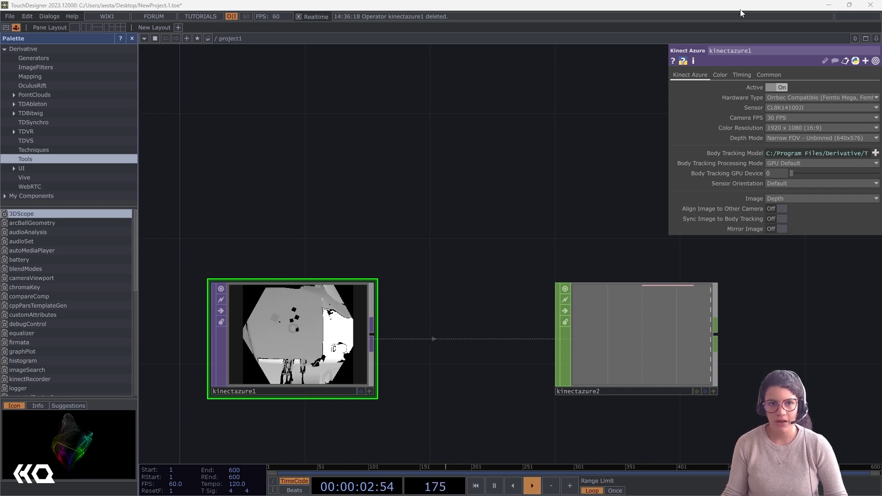
Step: Switch to Azure Kinect Viewer, maximize it, open the listed Kinect device and start its camera streams
click(831, 6)
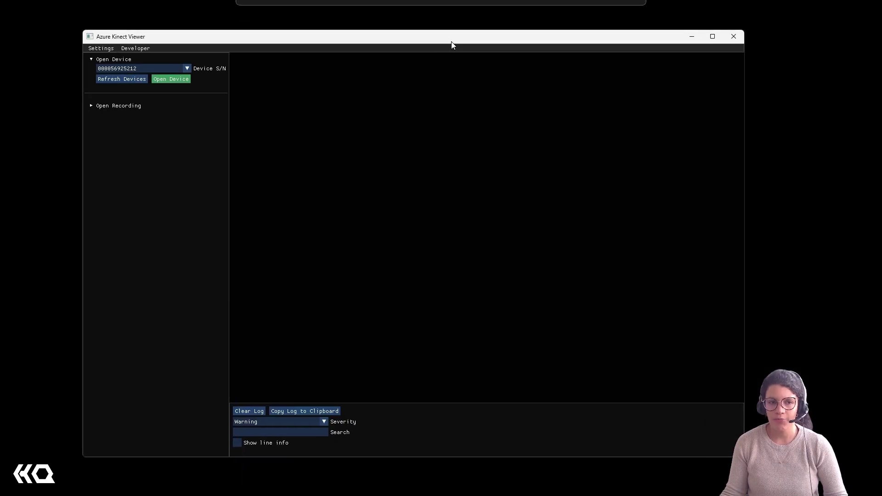
drag(452, 42, 470, 43)
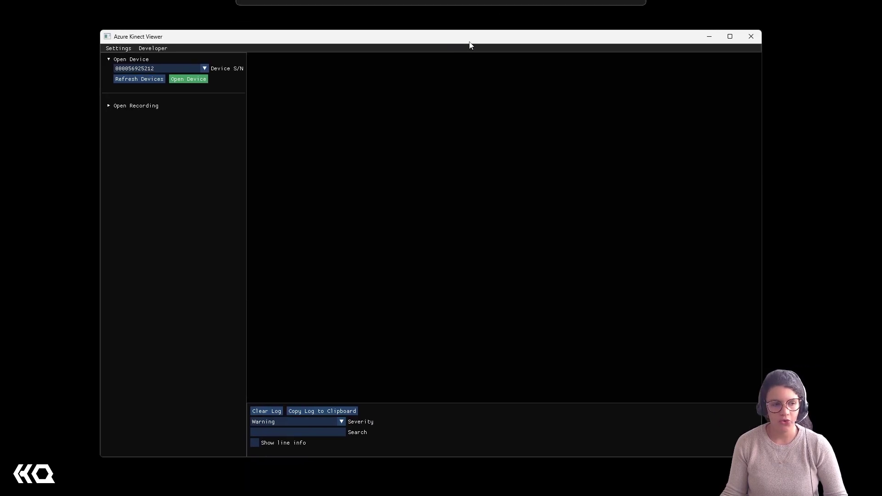
click(731, 37)
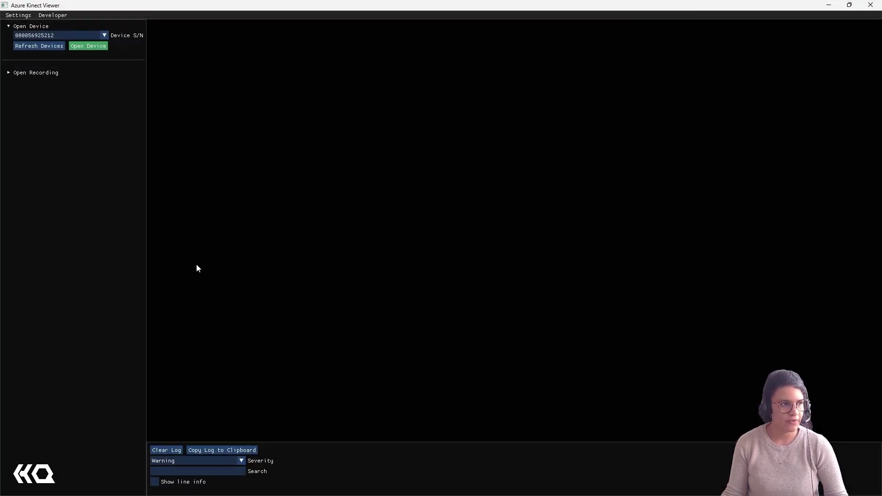
click(89, 48)
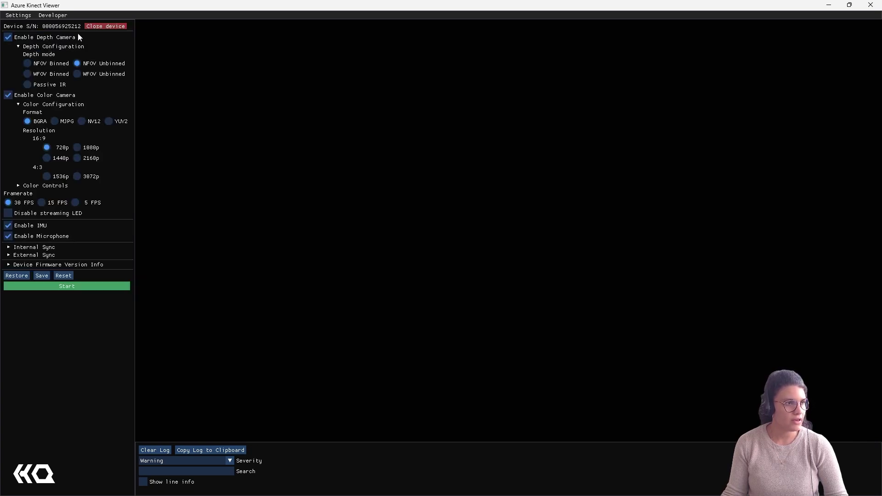
click(82, 287)
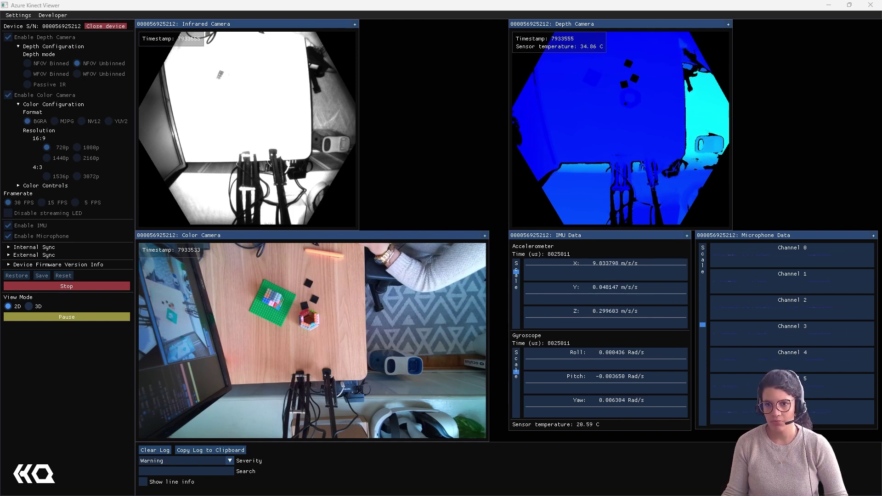
Step: Bring up Orbbec Viewer over the Kinect streams, show its Camera settings and start the Femto Bolt's Color and Depth streams
drag(869, 13, 412, 88)
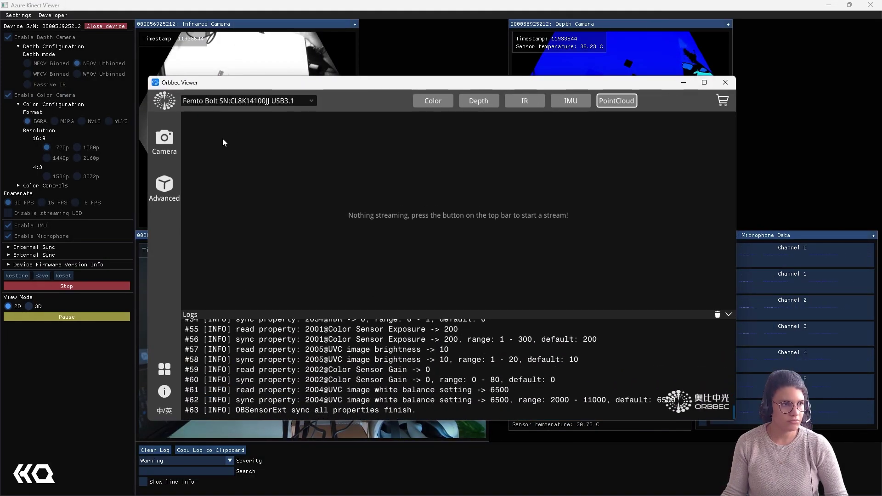
click(164, 142)
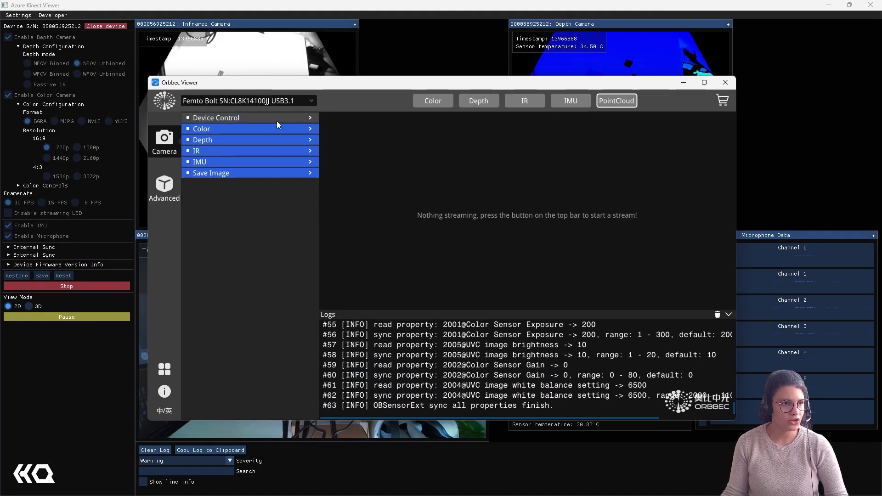
click(444, 102)
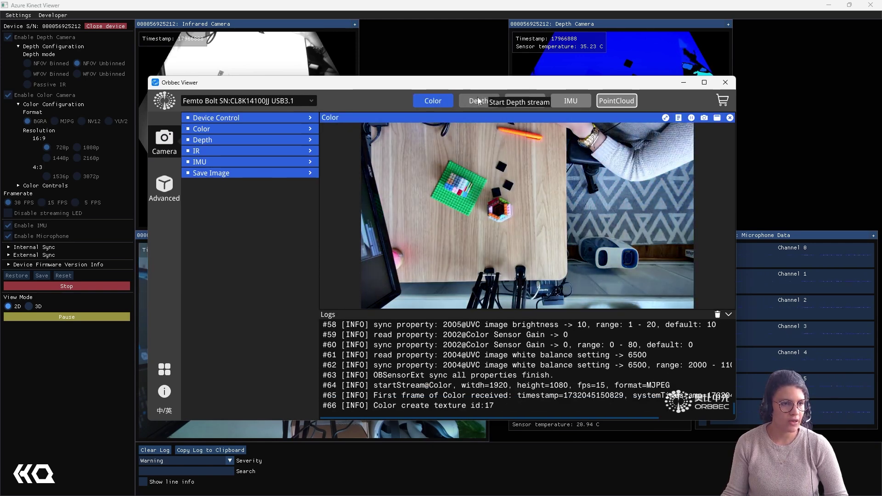
click(482, 100)
drag(534, 84, 635, 66)
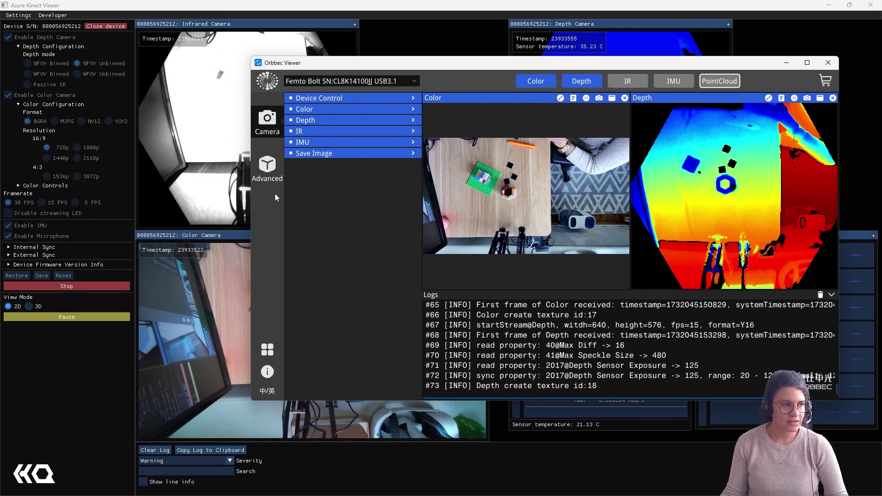
Step: Show Orbbec Viewer's Advanced PointCloud settings and maximize its window, with Azure Kinect Viewer minimized out of the way
click(271, 170)
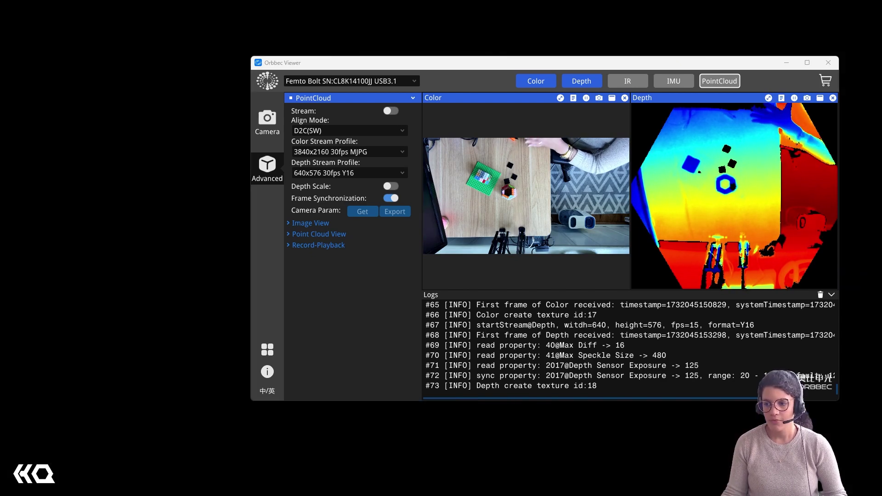
click(830, 4)
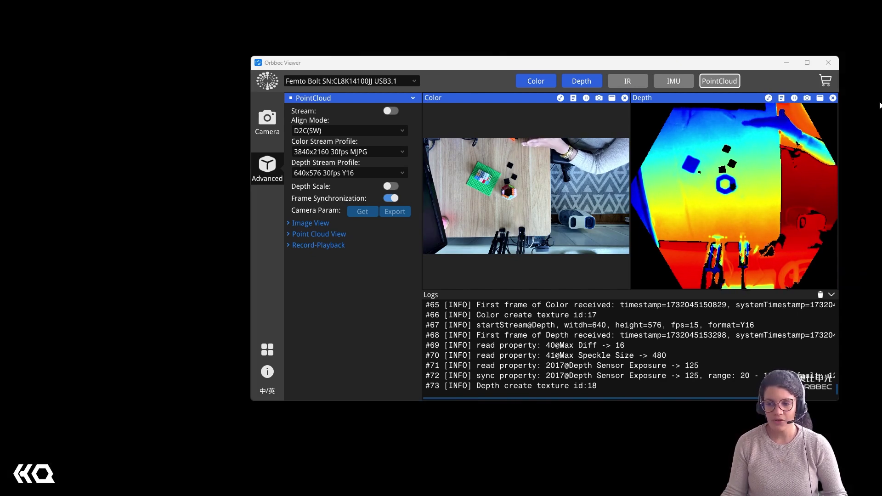
click(807, 63)
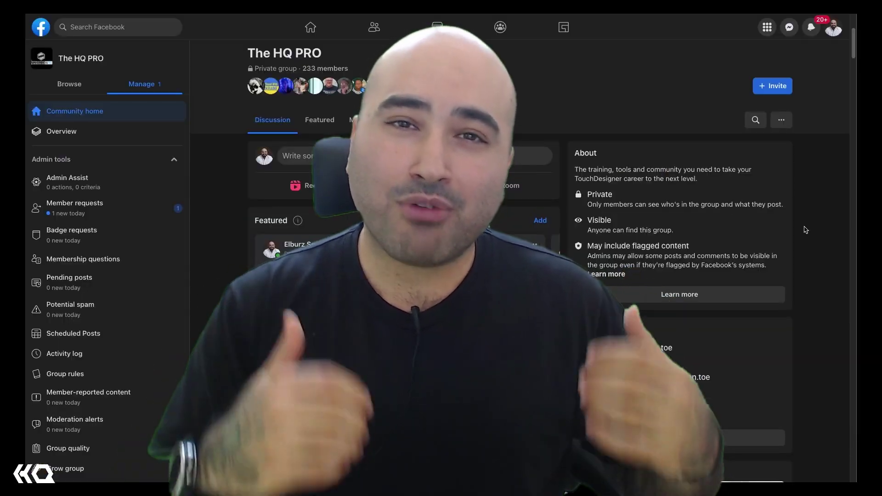
scroll(806, 230, down, 5)
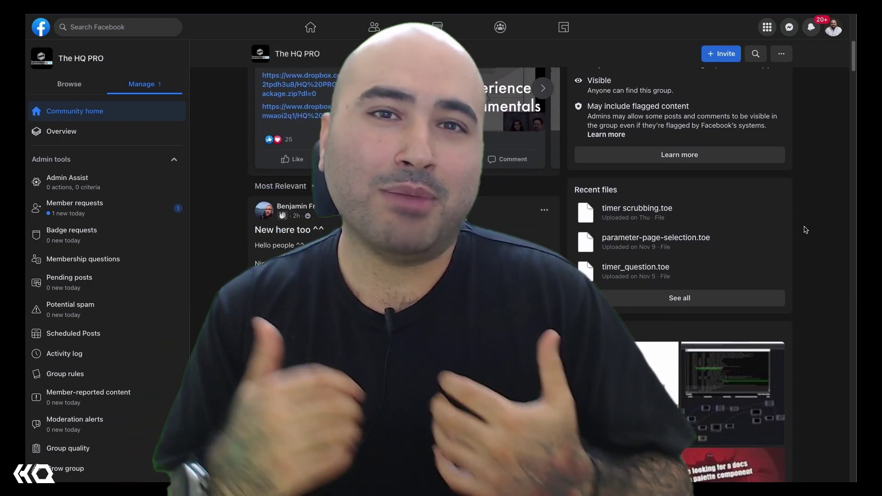
scroll(805, 230, down, 10)
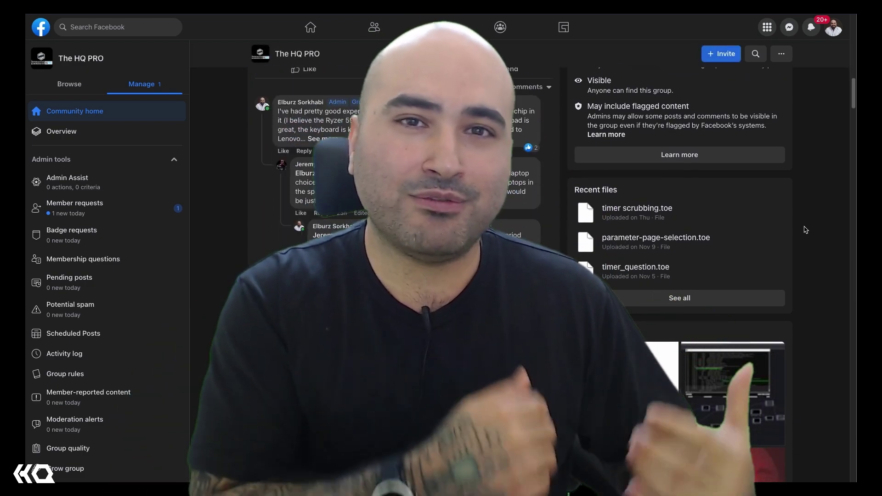
scroll(806, 230, down, 10)
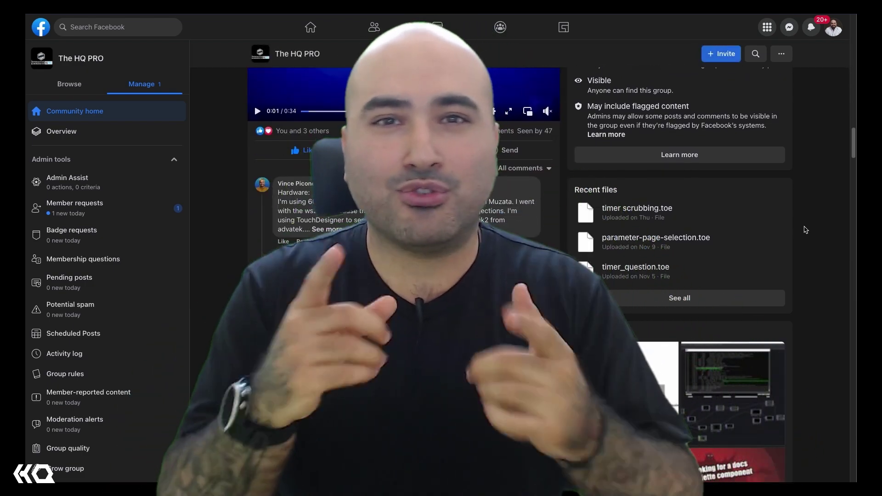